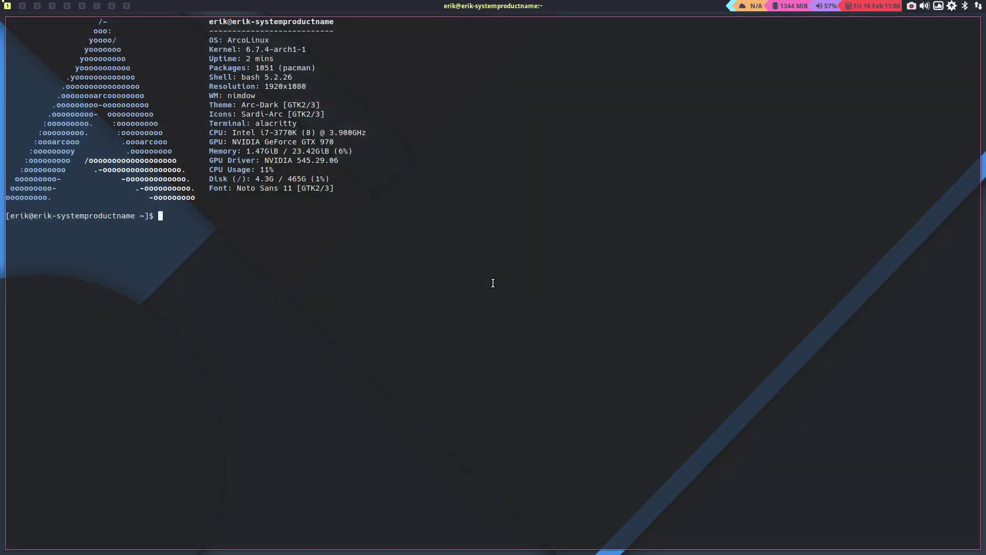
- Show the ISO release (v24.03.01), then print the bootloader version (systemd-boot 255.3-1-arch) with sudo
type("ls")
type("o")
key("Return")
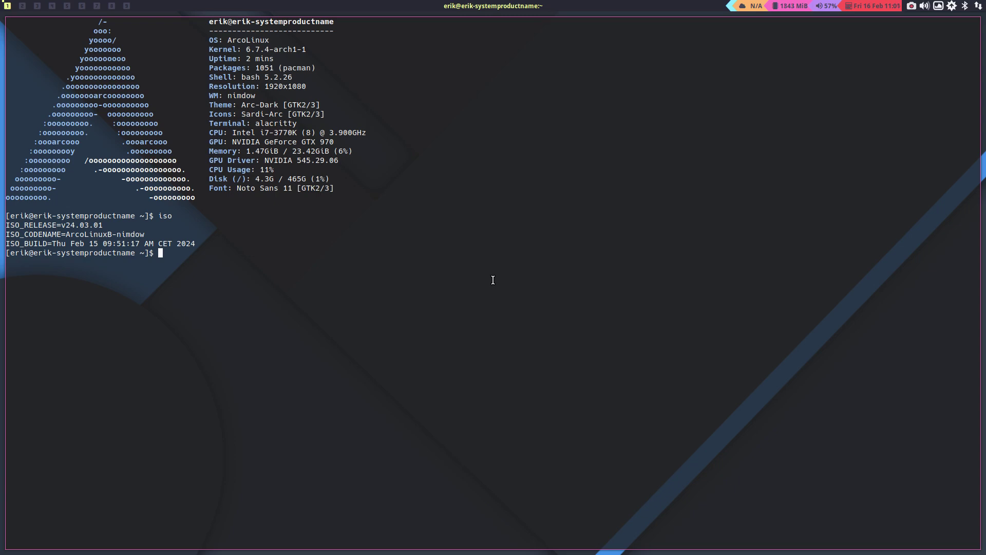
type("bnum")
key("BackSpace")
key("BackSpace")
key("BackSpace")
type("ootµ")
key("Return")
type("boot")
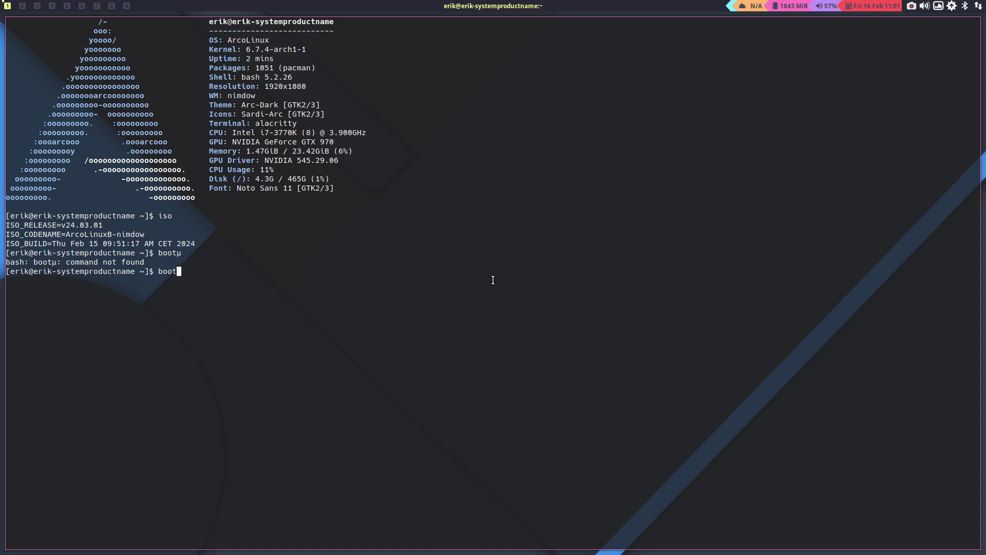
key("Return")
key("Return")
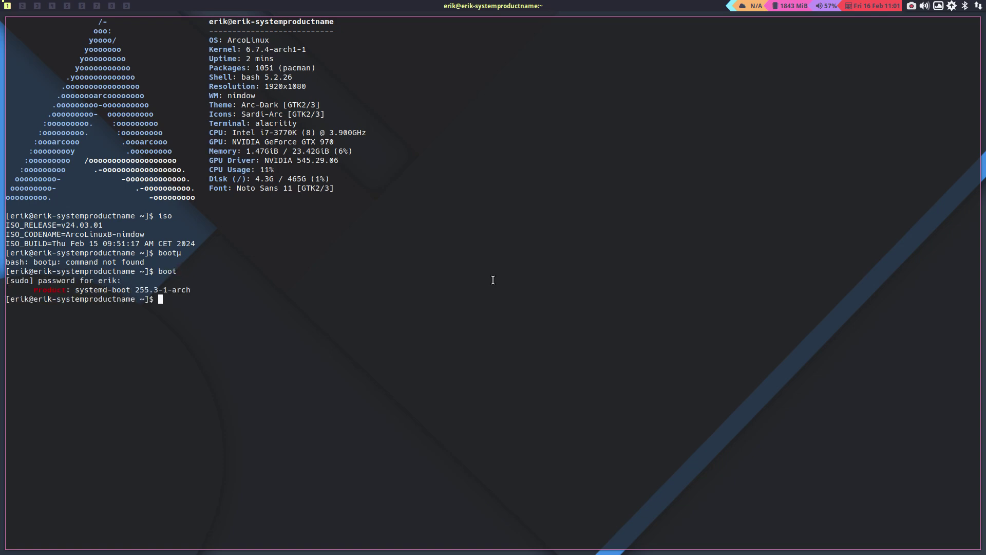
- List disk usage with duf, highlight the btrfs rows /home to /var/tmp, then close the terminal
type("duf")
key("Return")
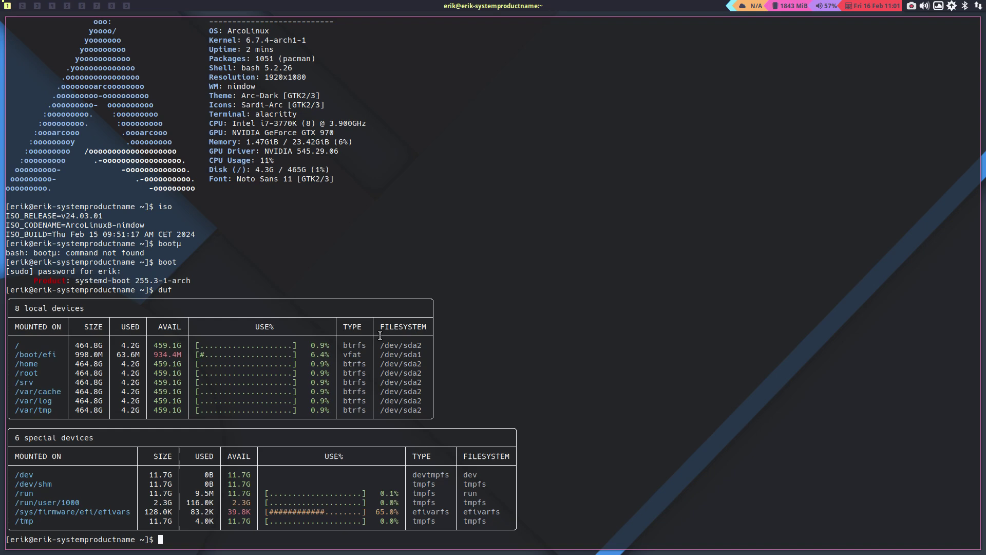
type("q")
left_click_drag(368, 409, 347, 363)
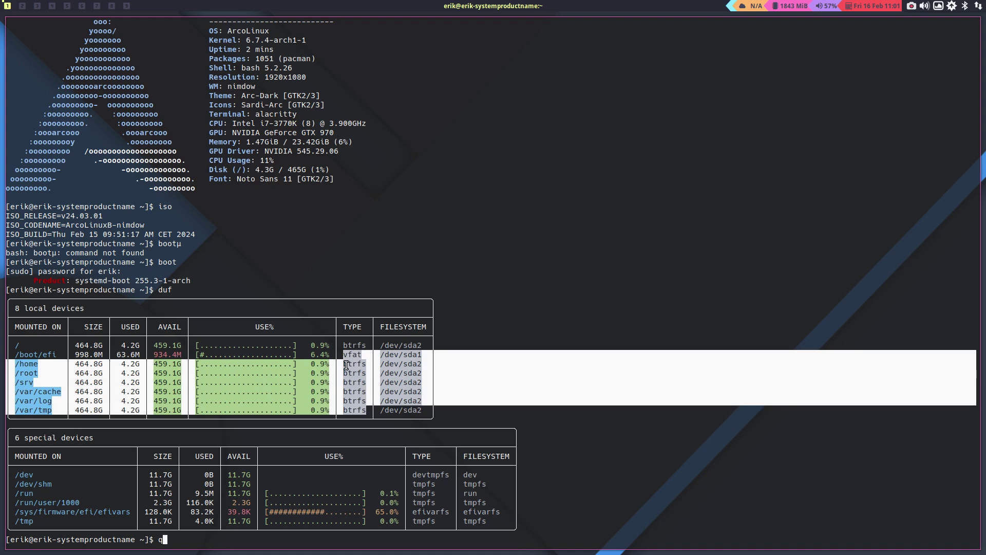
key("BackSpace")
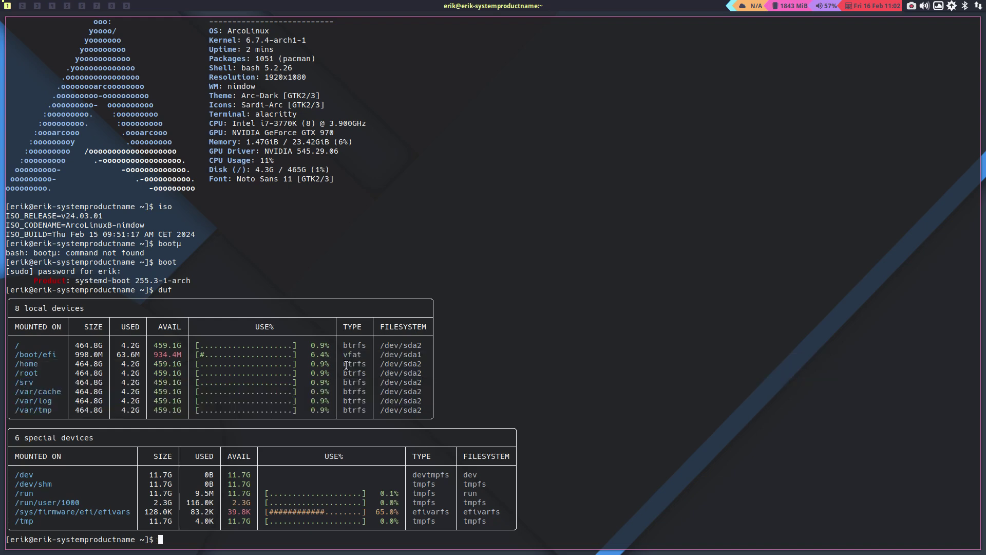
key("super+q")
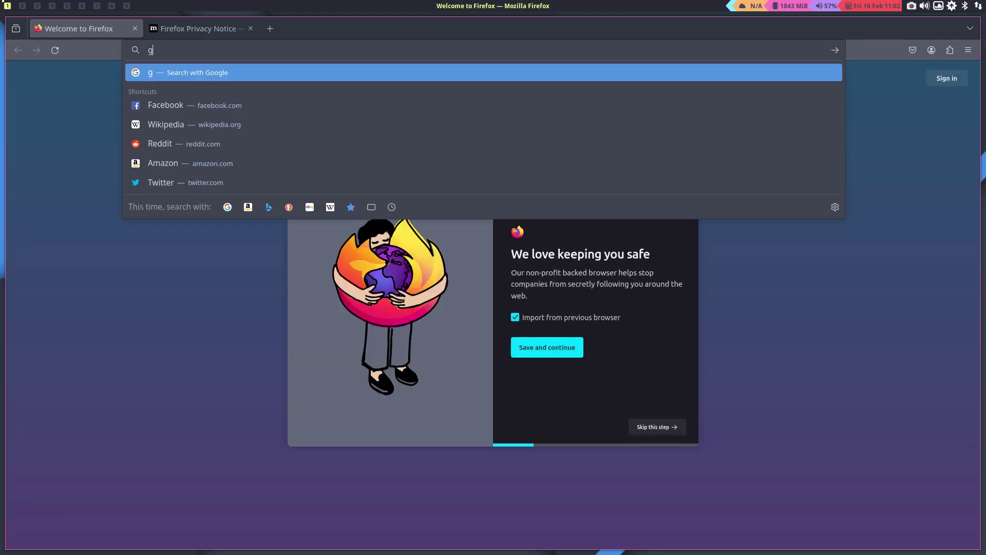
- Search Google for 'github arcolinux', accept cookies, and open the arcolinux GitHub organisation
type("thub ca")
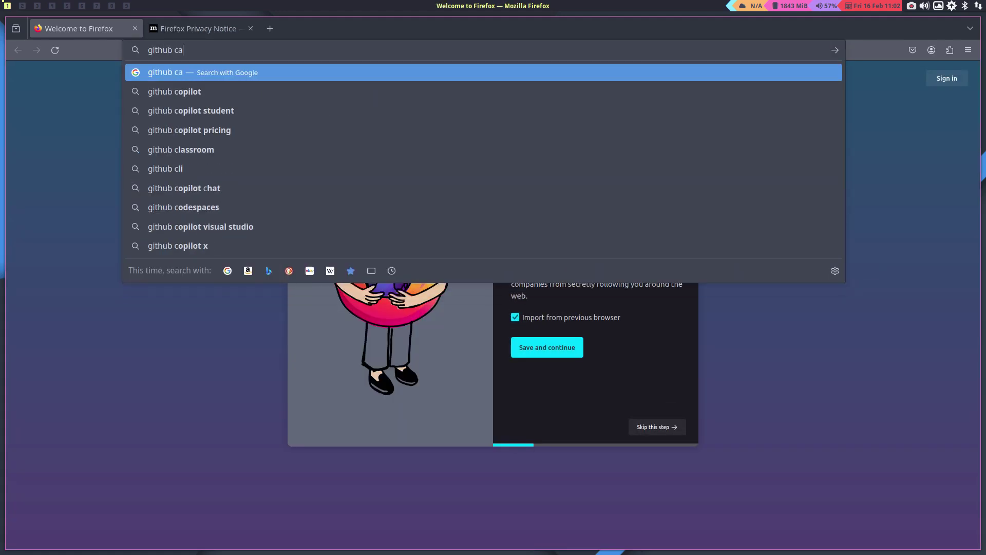
type("lamares config")
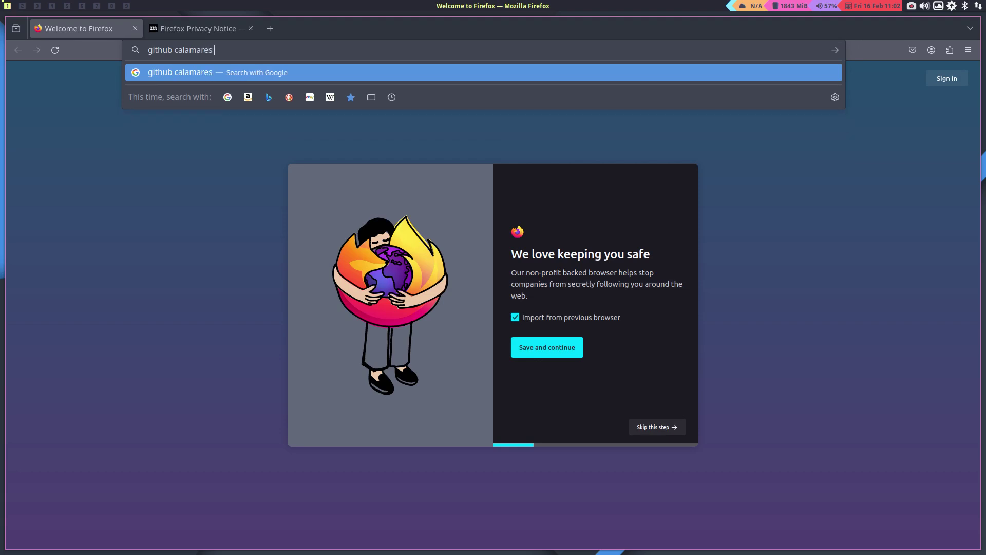
key("BackSpace")
key("BackSpace")
key("BackSpace")
key("BackSpace")
key("BackSpace")
key("BackSpace")
key("BackSpace")
key("BackSpace")
key("BackSpace")
key("BackSpace")
key("BackSpace")
key("BackSpace")
key("BackSpace")
key("BackSpace")
key("BackSpace")
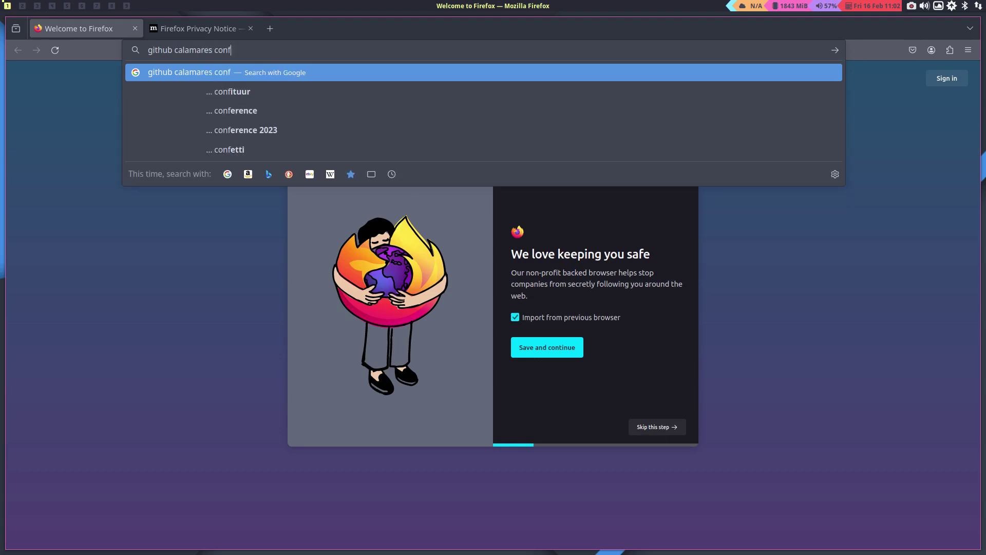
key("BackSpace")
type("arcolinux")
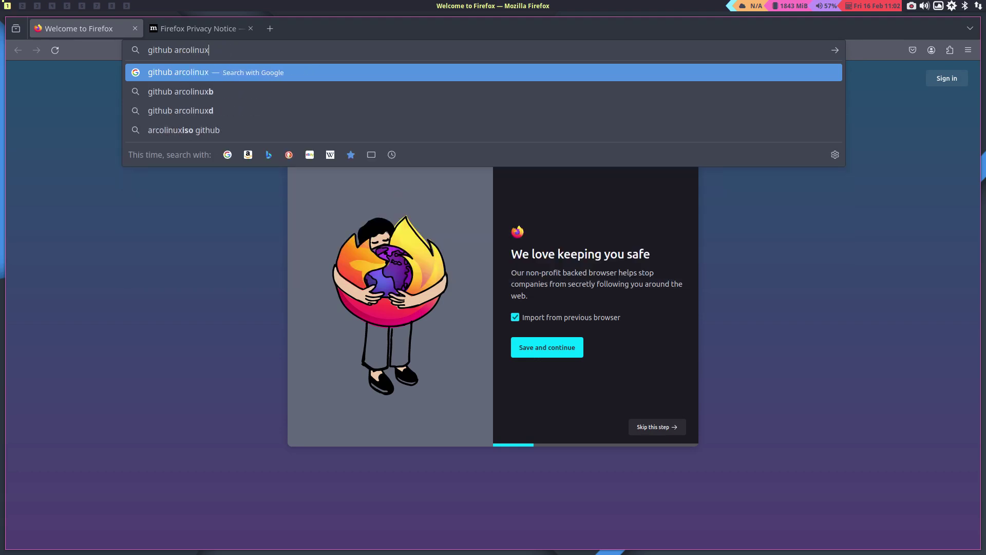
key("Return")
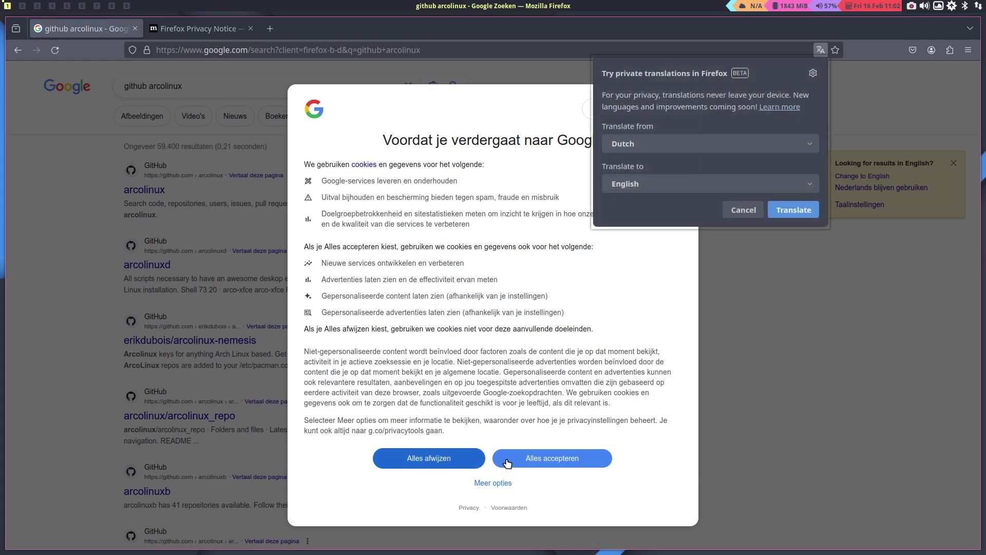
left_click(508, 462)
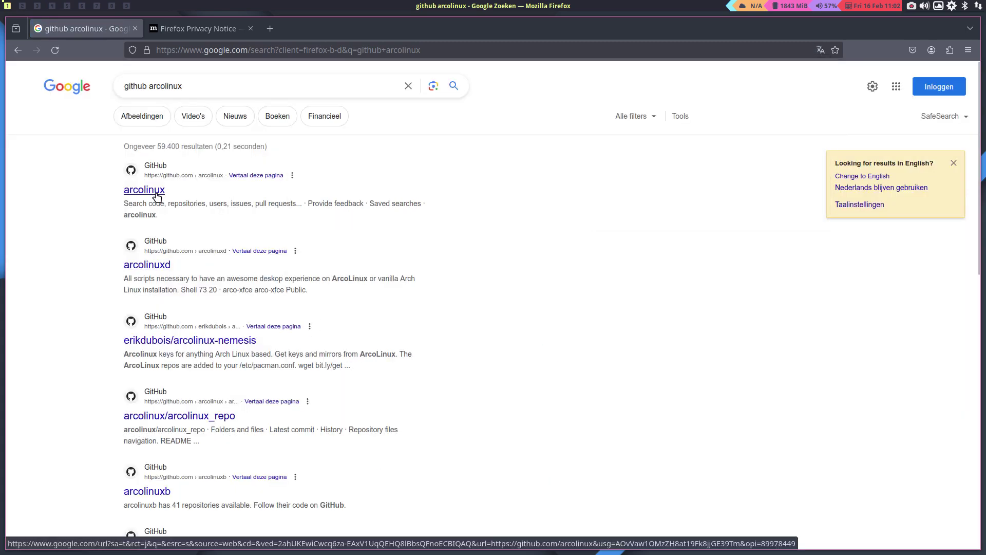
left_click(134, 190)
- Browse arco-calamares-config-xs-xanmod into calamares/modules and scroll down its file list
scroll(286, 217, "down", 10)
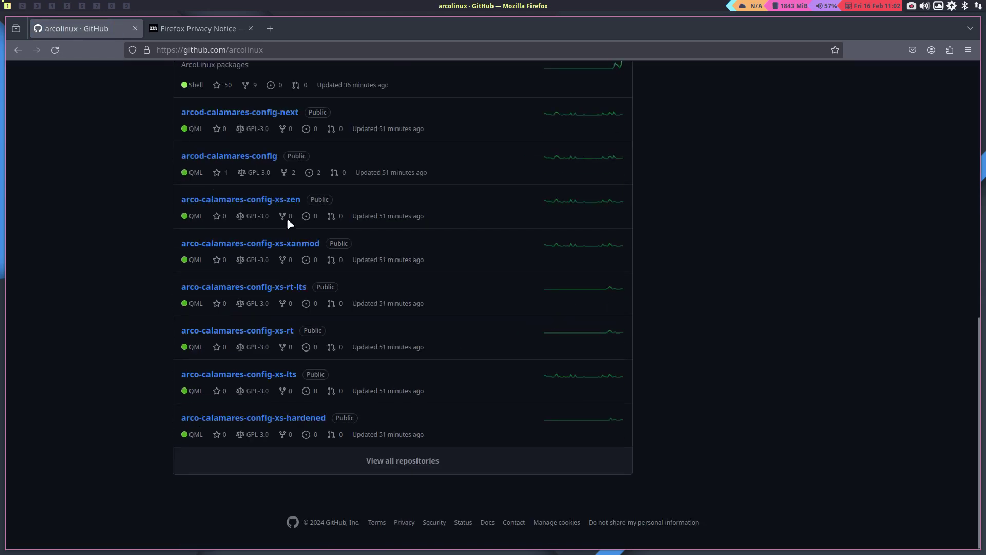
left_click(261, 245)
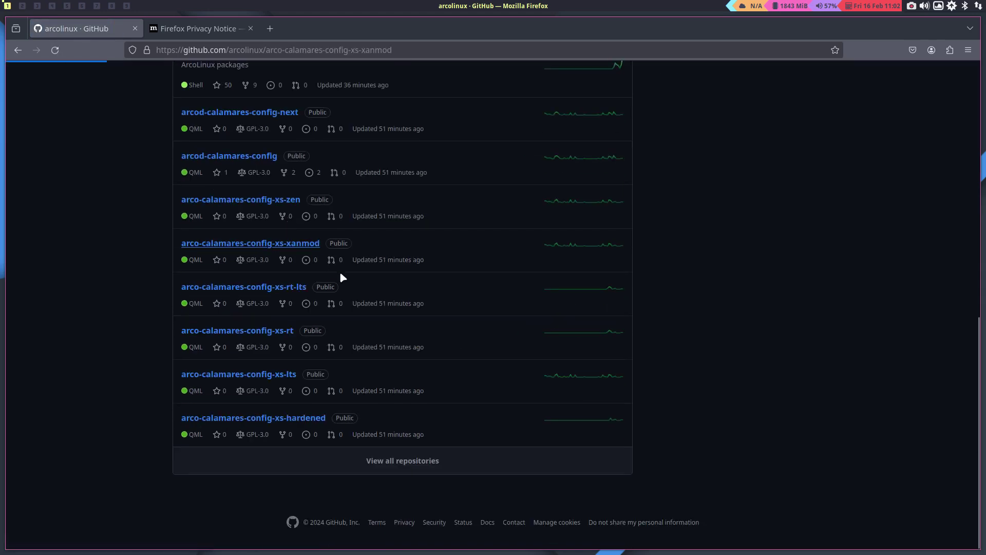
left_click(228, 252)
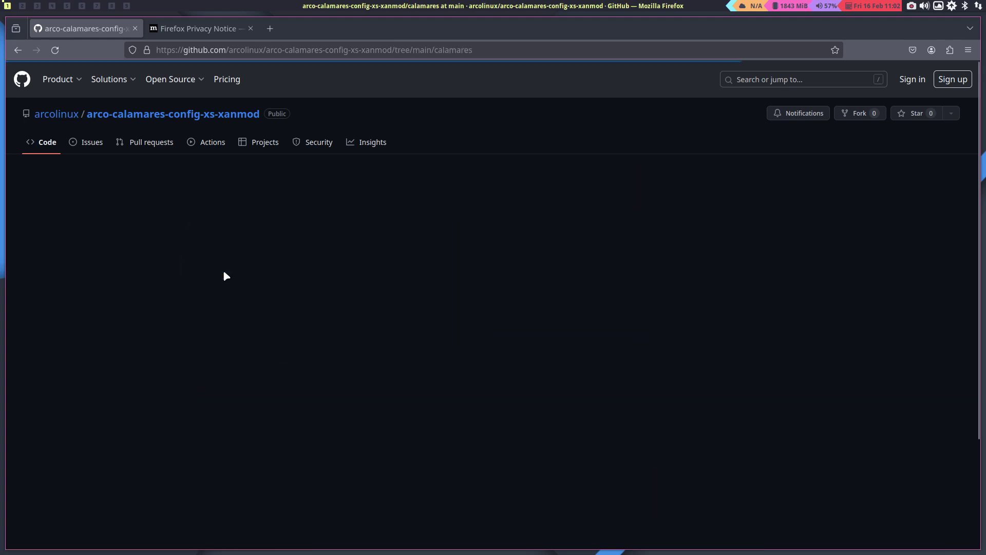
left_click(227, 290)
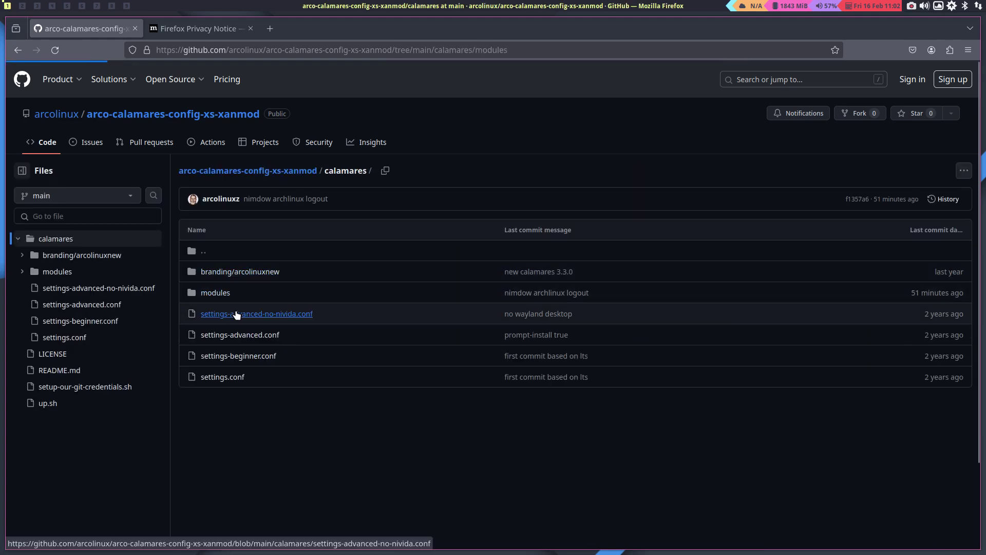
scroll(236, 314, "down", 3)
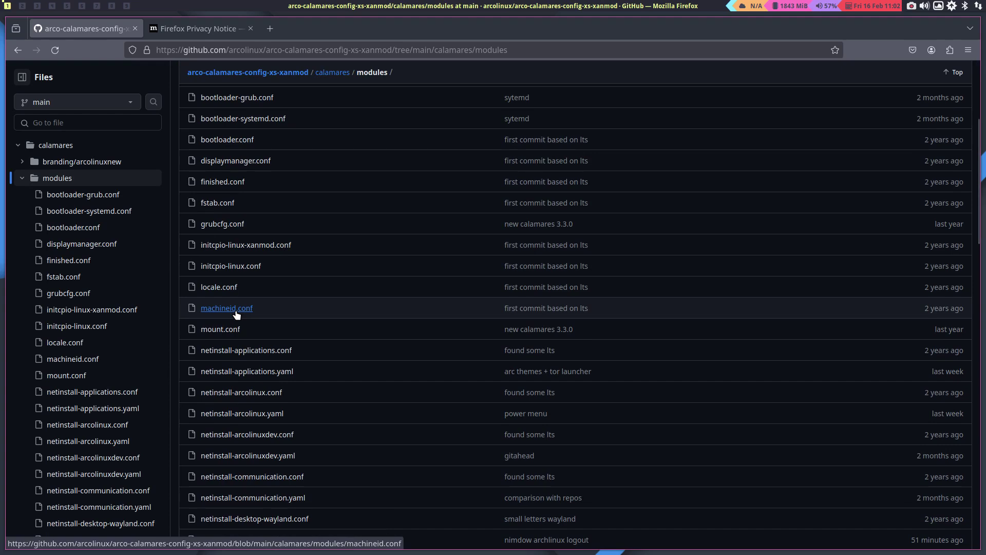
scroll(236, 315, "down", 3)
scroll(238, 315, "down", 6)
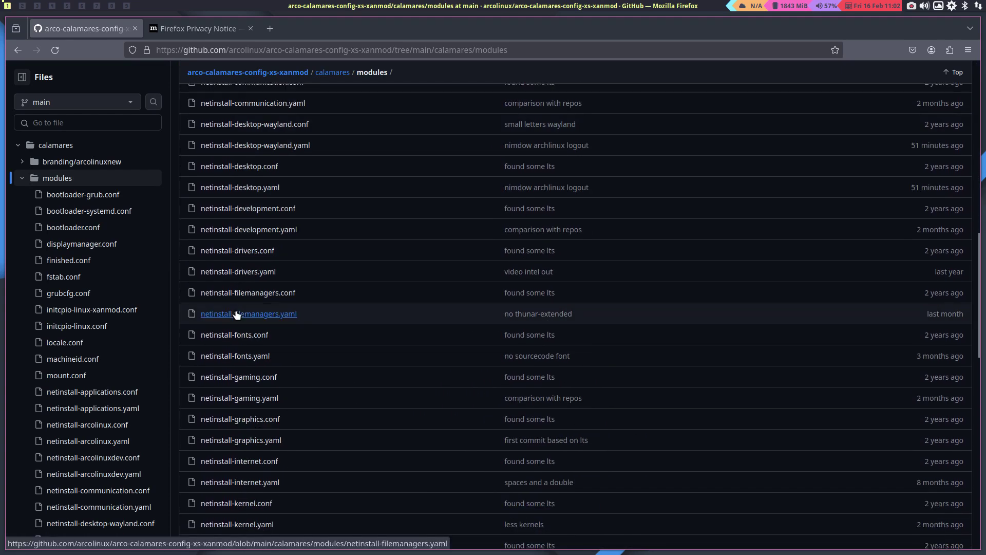
scroll(237, 315, "down", 4)
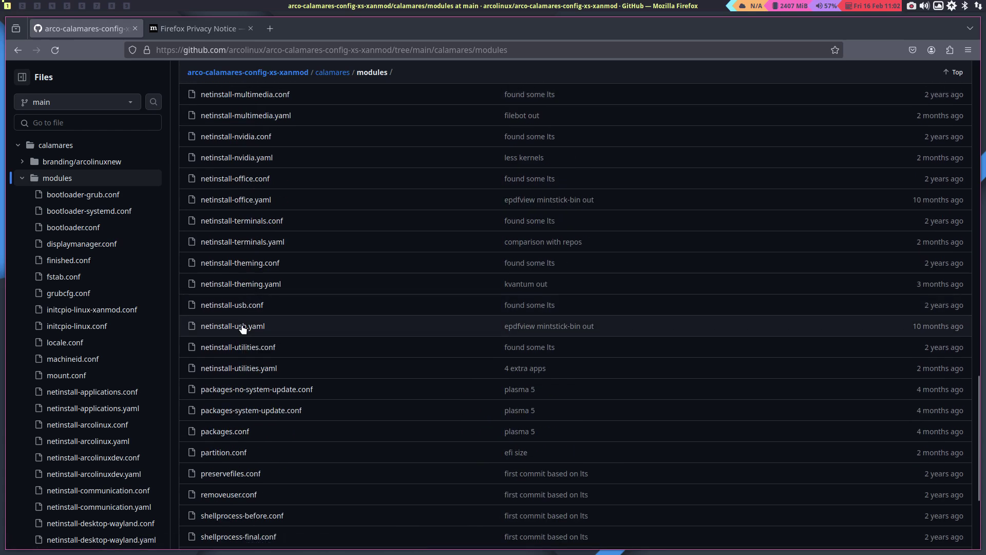
- Open netinstall-utilities.yaml at 150% zoom and highlight the first package group, lines 1–10
left_click(254, 369)
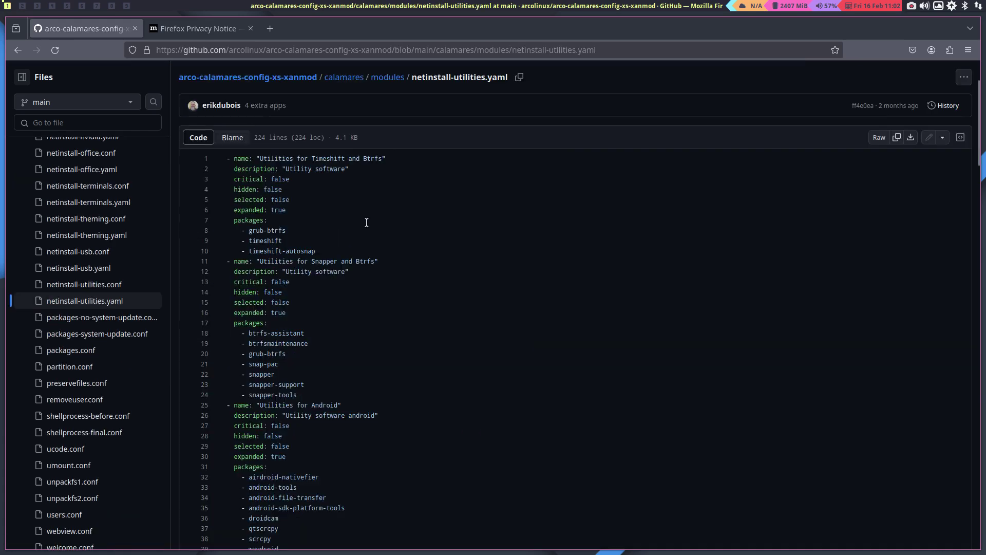
key("ctrl+plus")
key("ctrl+plus")
key("ctrl+plus")
key("ctrl+plus")
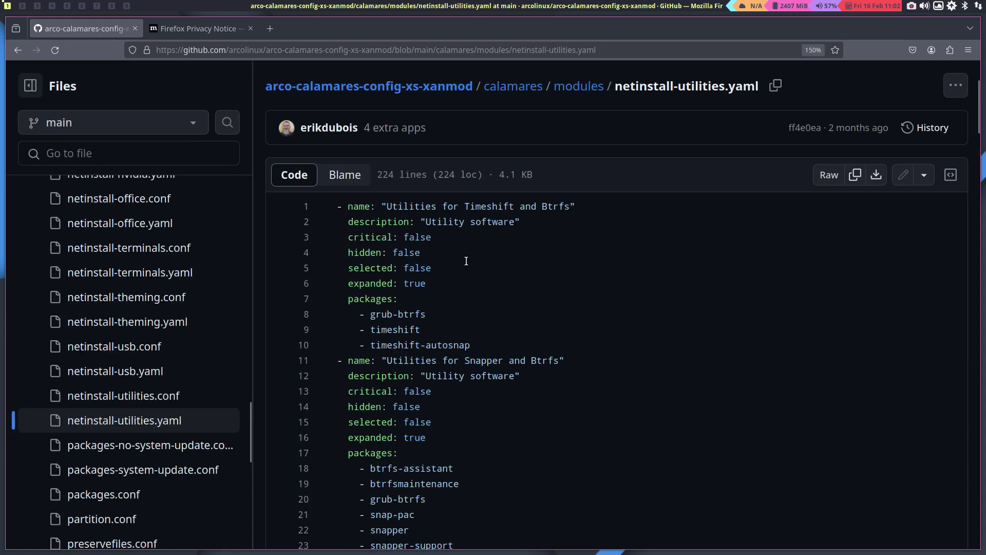
scroll(466, 261, "down", 5)
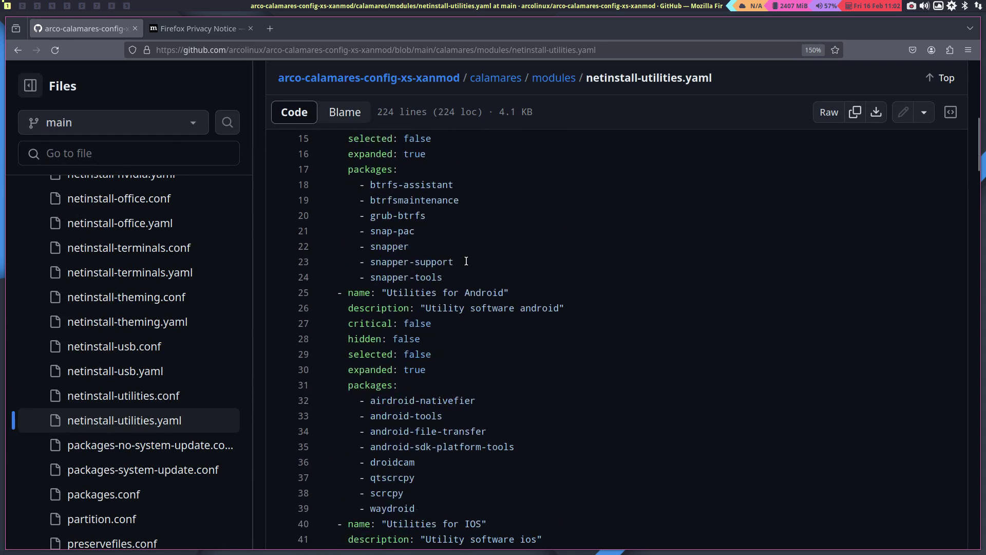
scroll(466, 261, "up", 5)
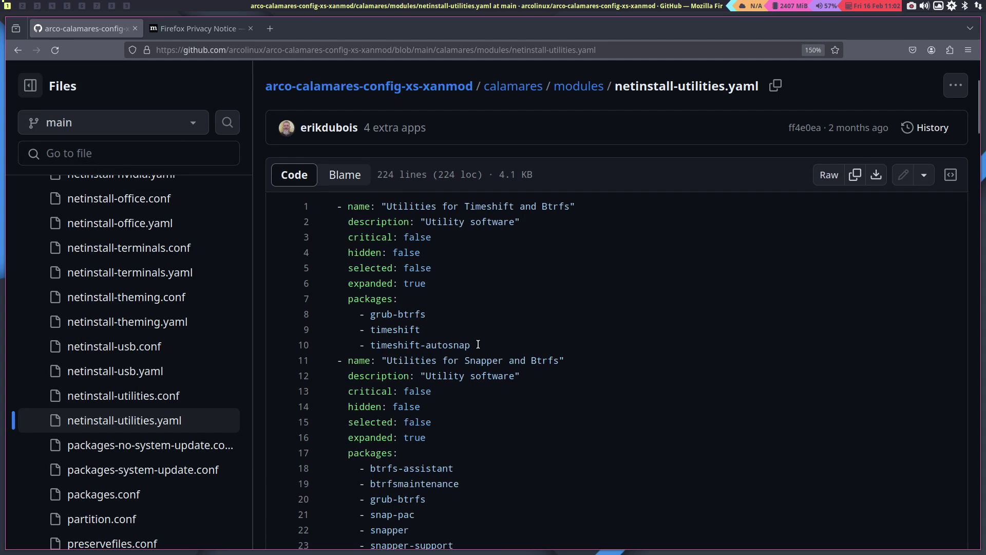
left_click_drag(478, 345, 322, 208)
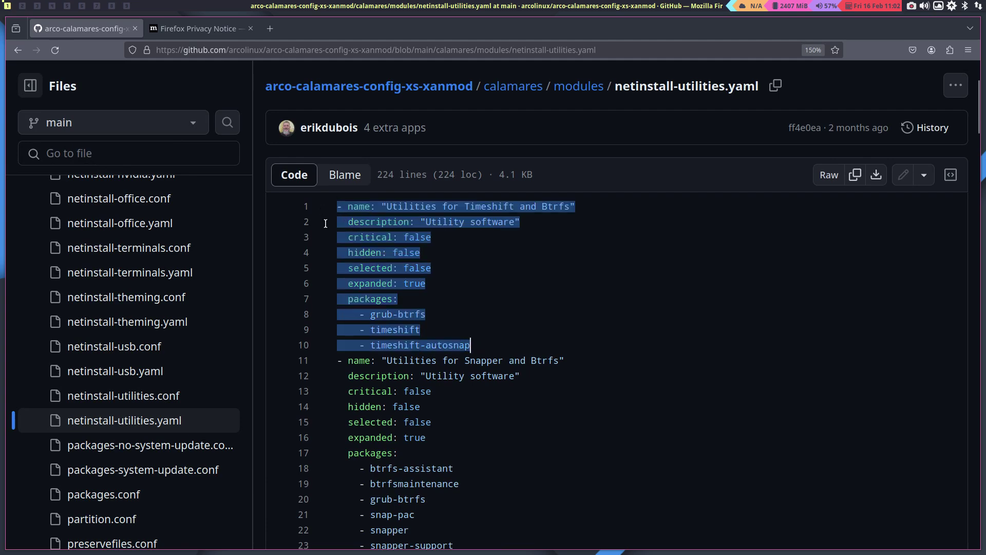
- Show every grub-btrfs reference (lines 8 and 20), then highlight and clear lines 15–24
left_click(405, 315)
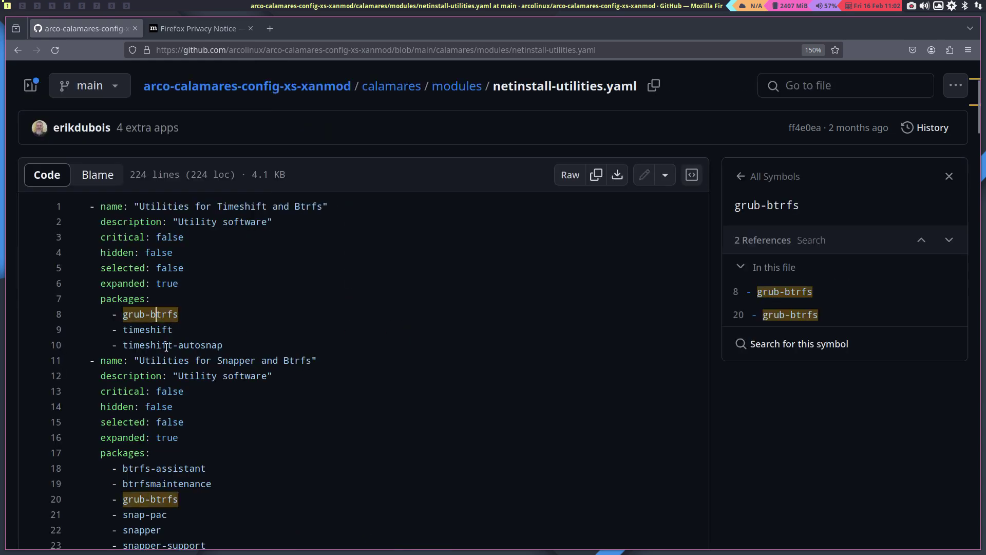
scroll(203, 370, "down", 6)
scroll(204, 349, "up", 6)
scroll(205, 359, "down", 1)
scroll(201, 394, "down", 5)
left_click_drag(201, 278, 100, 139)
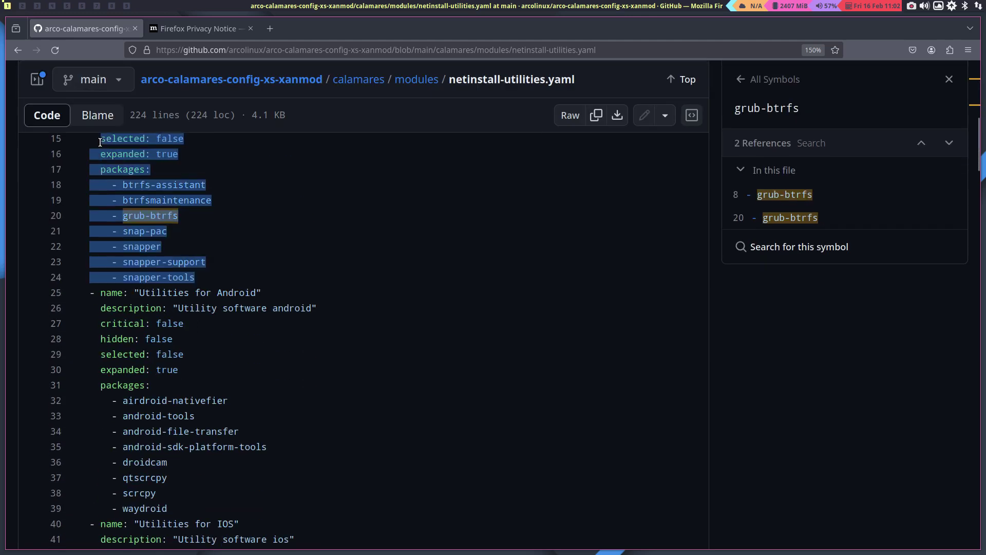
scroll(107, 216, "up", 3)
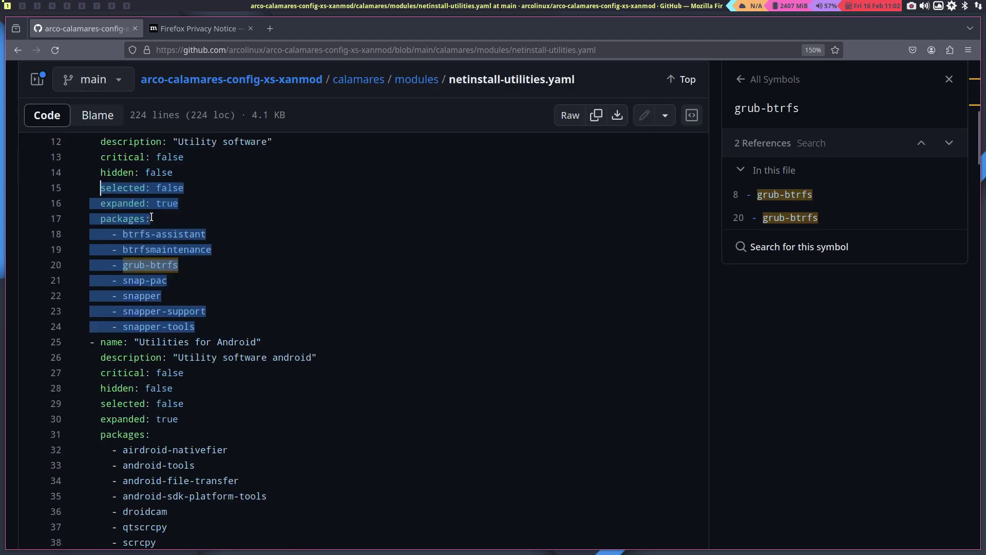
left_click(80, 217)
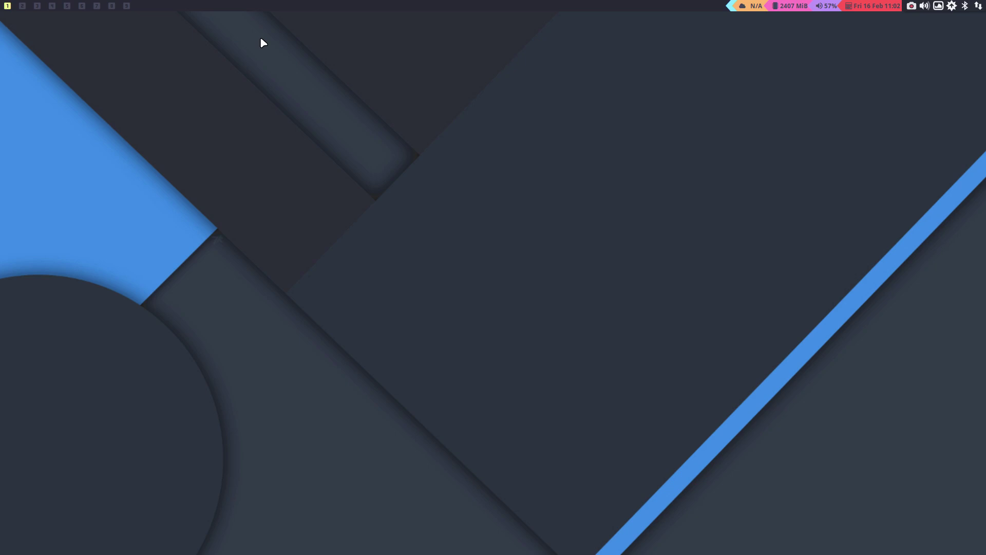
- Open a terminal, open and cancel the logout menu, then open a new terminal and Thunar at home
key("super+Return")
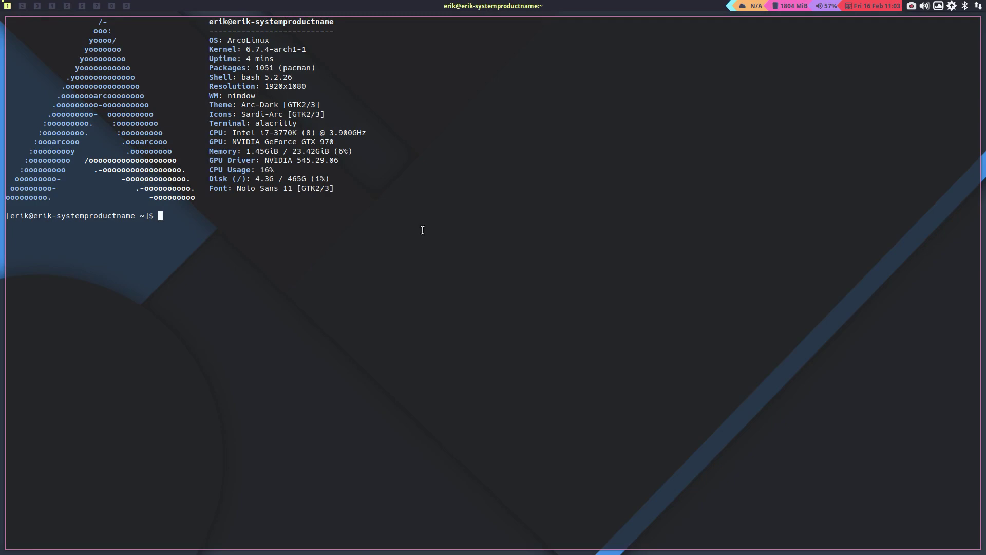
double_click(236, 97)
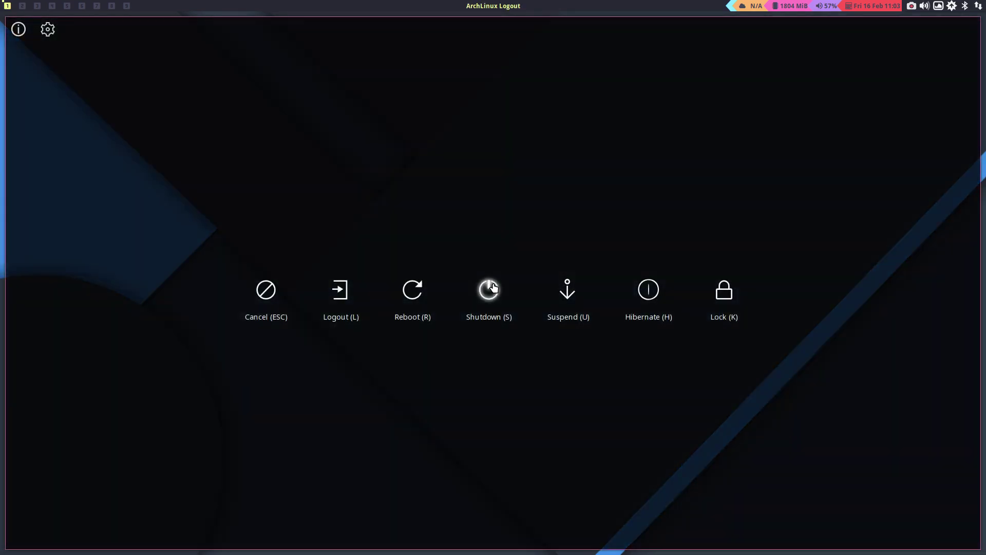
key("Escape")
key("super+x")
key("Escape")
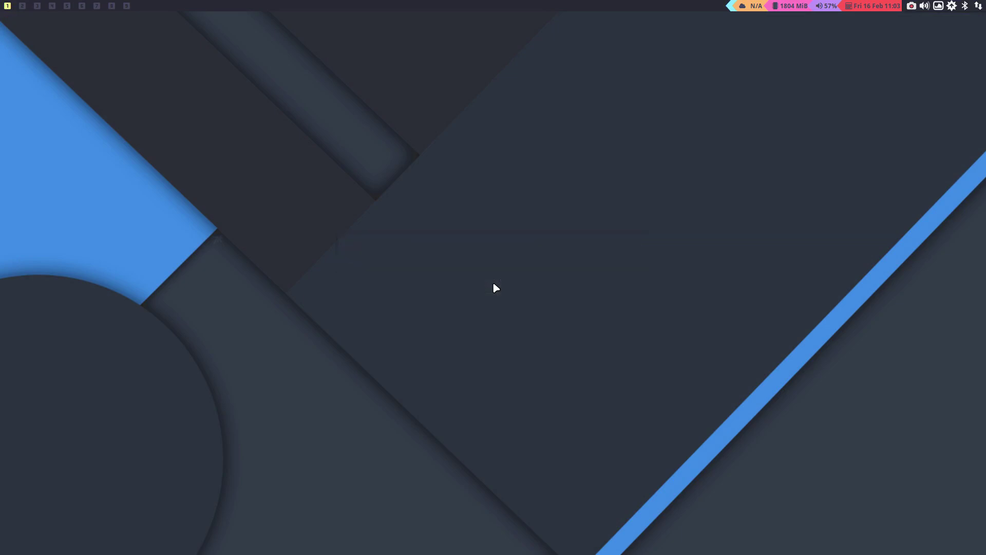
key("super+Return")
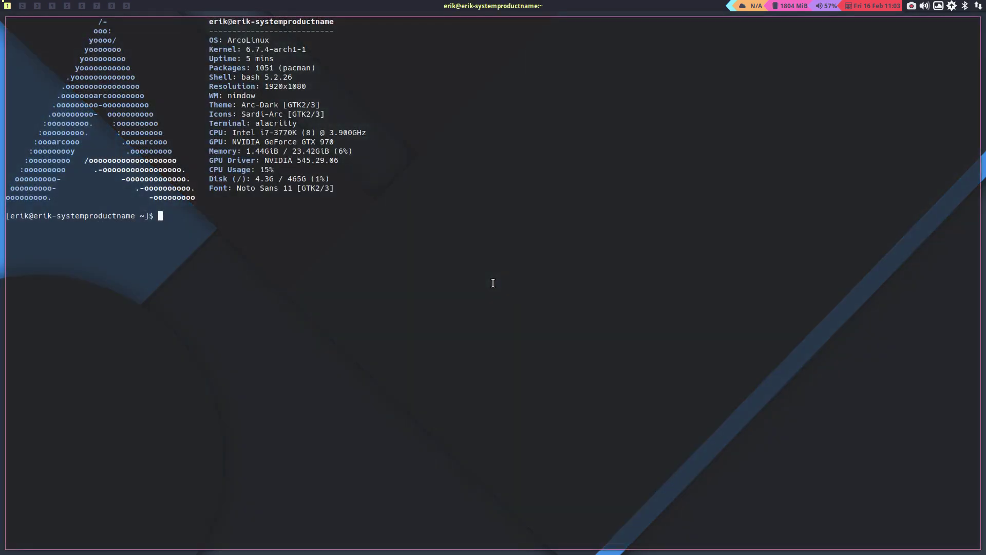
key("super+shift+Return")
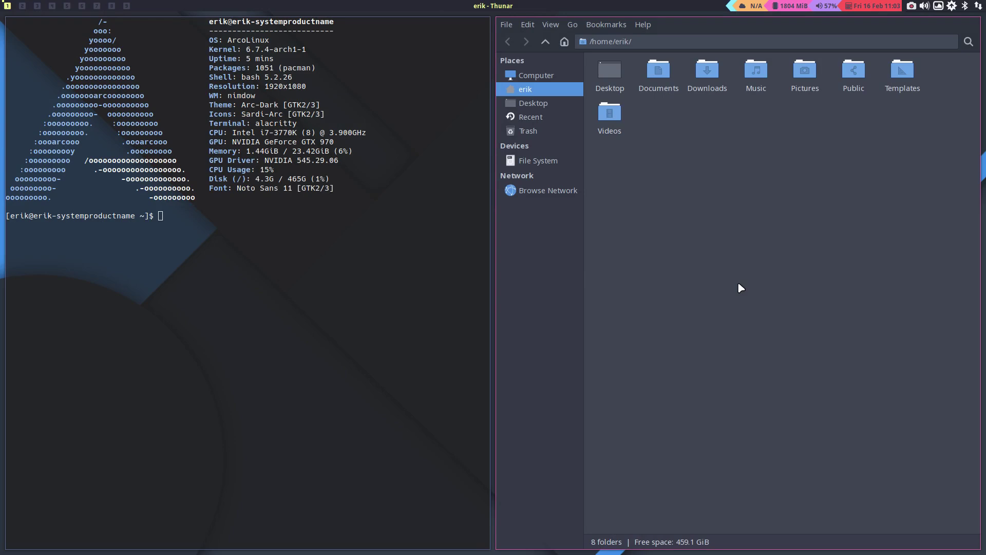
key("super+q")
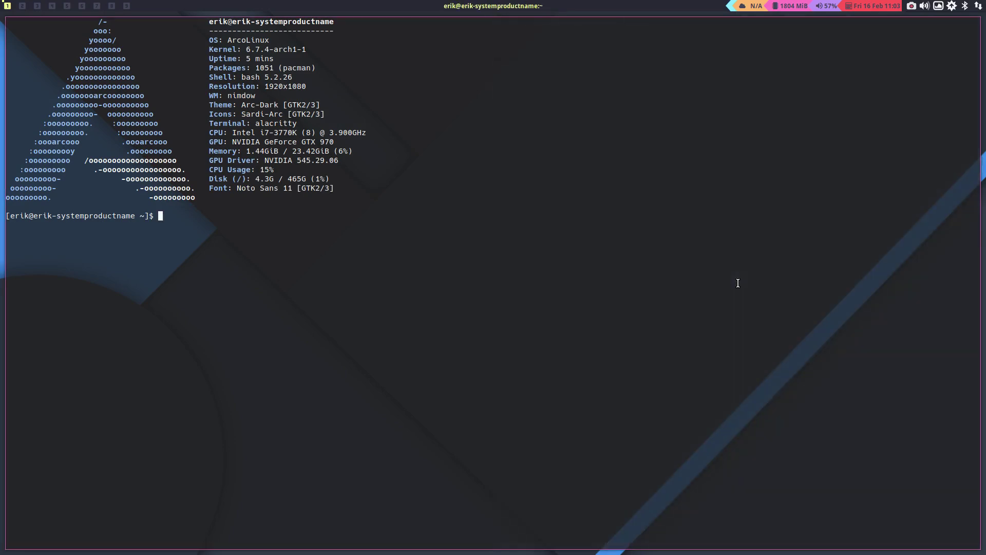
key("super+q")
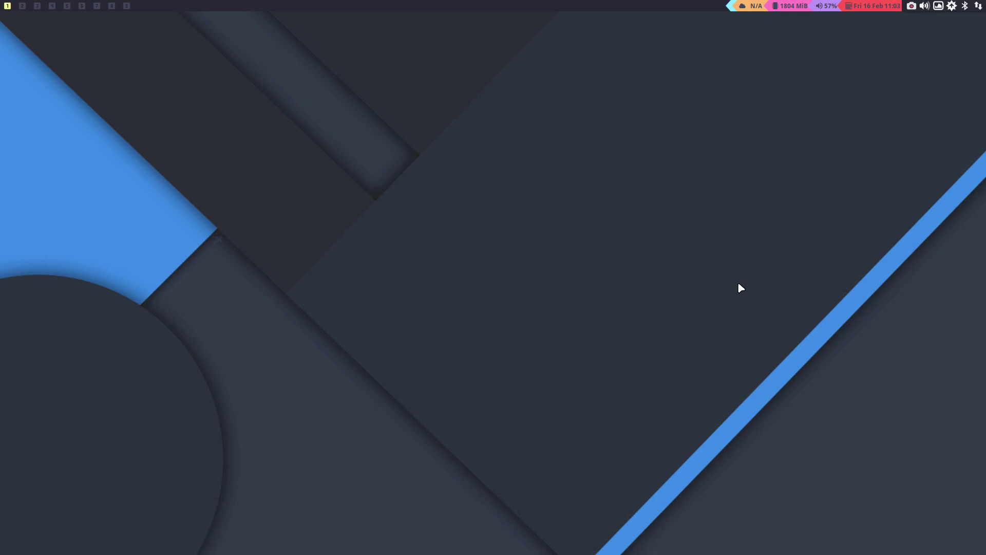
key("super+d")
type("sn")
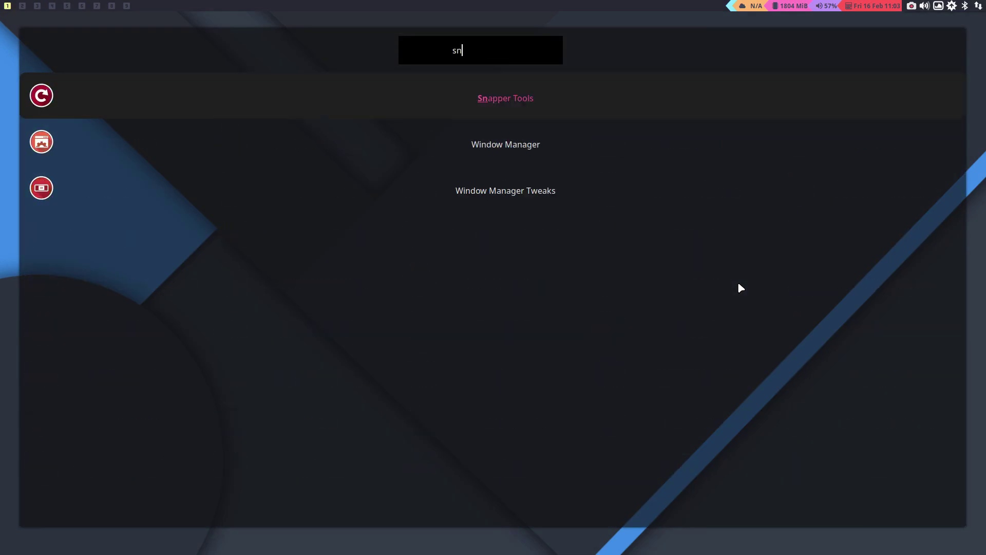
key("Down")
key("Down")
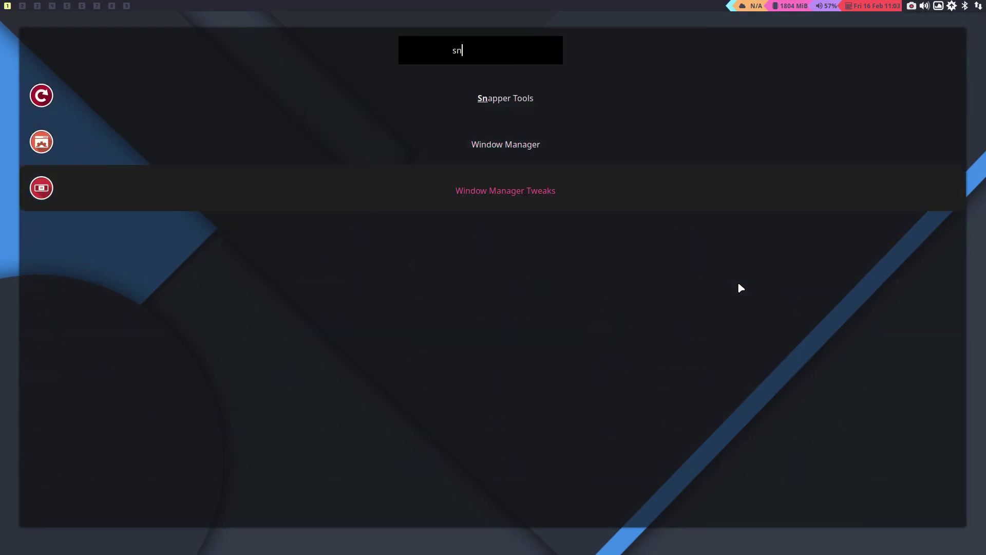
key("Up")
key("Up")
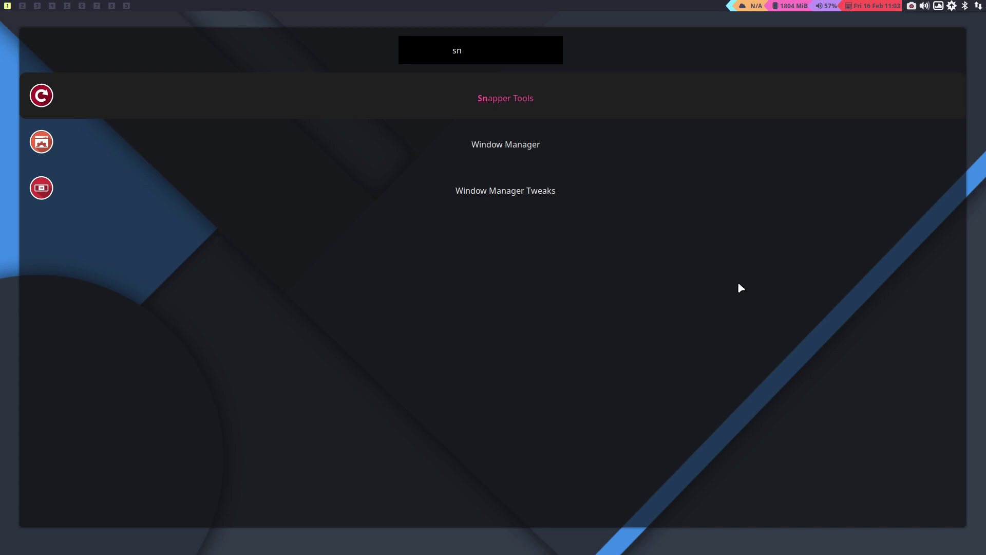
key("Return")
- In a new terminal list the sn-prefixed commands, then stage 'sudo pacman -S vivaldi' unrun
key("super+Return")
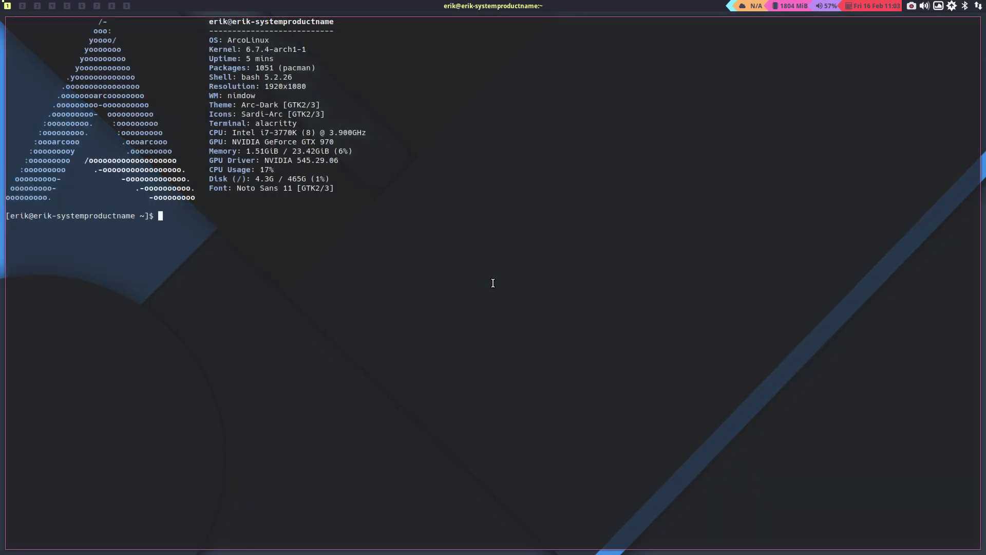
type("sn")
key("Tab")
key("Tab")
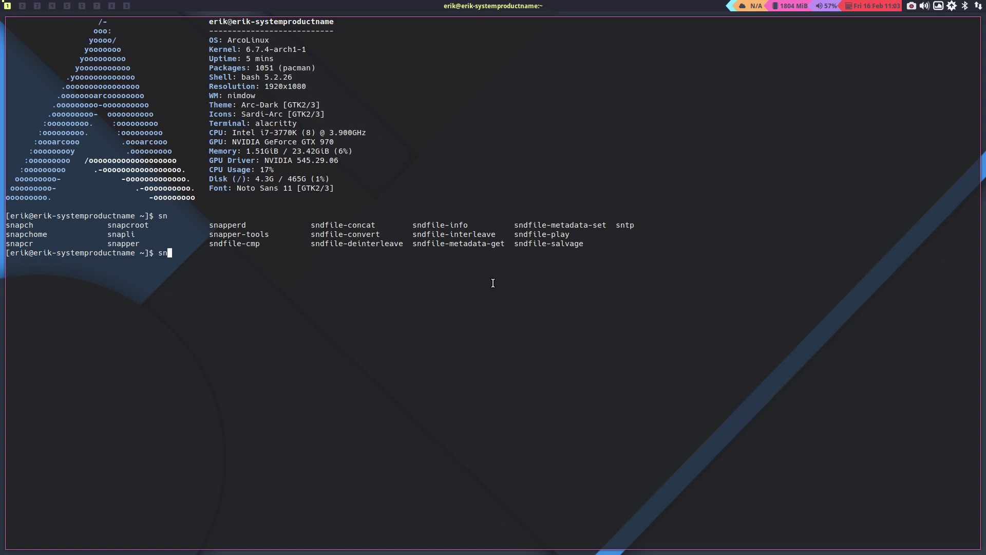
type("q")
key("BackSpace")
key("BackSpace")
key("BackSpace")
type("sudo pacman -S vivaldi")
- Install Vivaldi, highlight its Snapper pre/post snapshot lines root 4 and 5, then type the Chromium install command
key("Return")
key("Return")
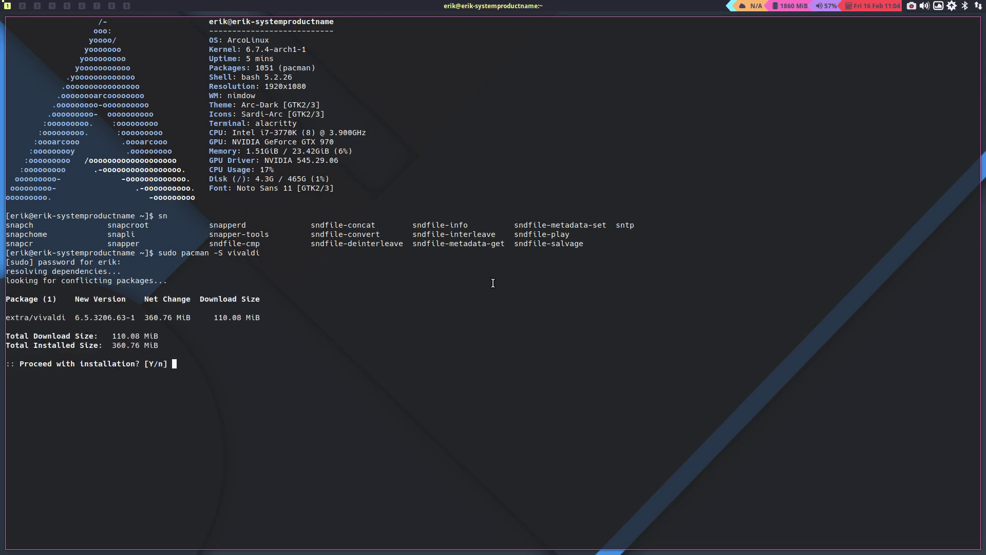
key("Return")
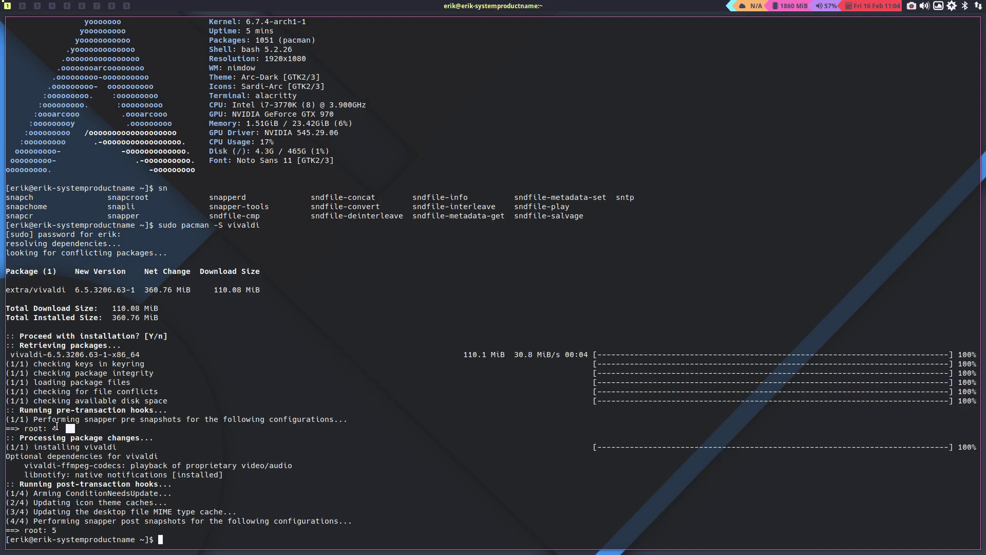
left_click_drag(75, 428, 2, 428)
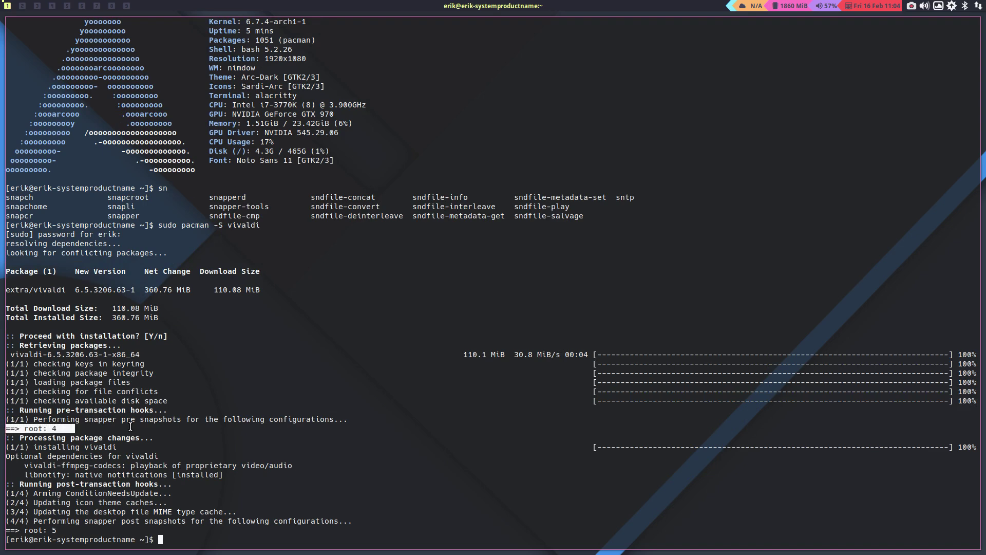
left_click_drag(89, 530, 6, 529)
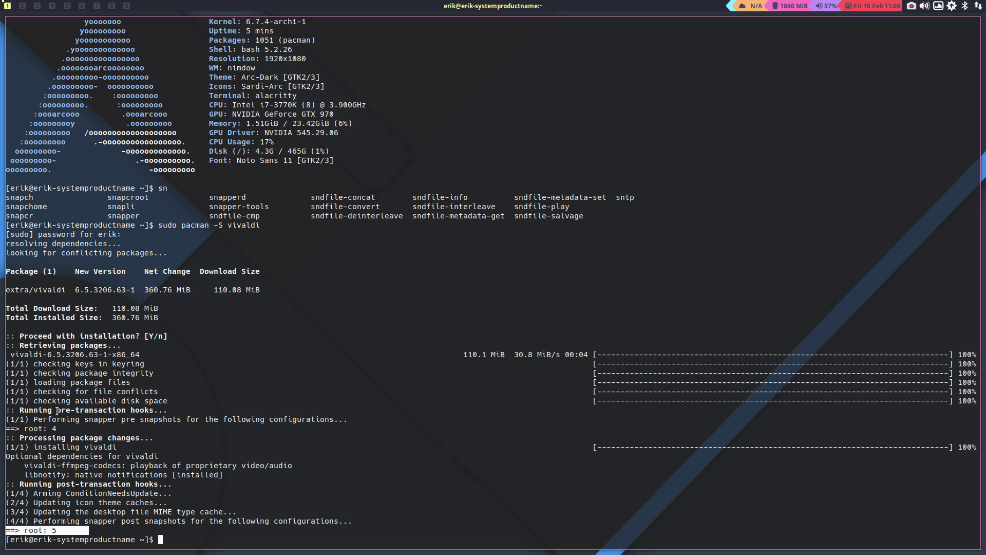
left_click_drag(85, 429, 126, 448)
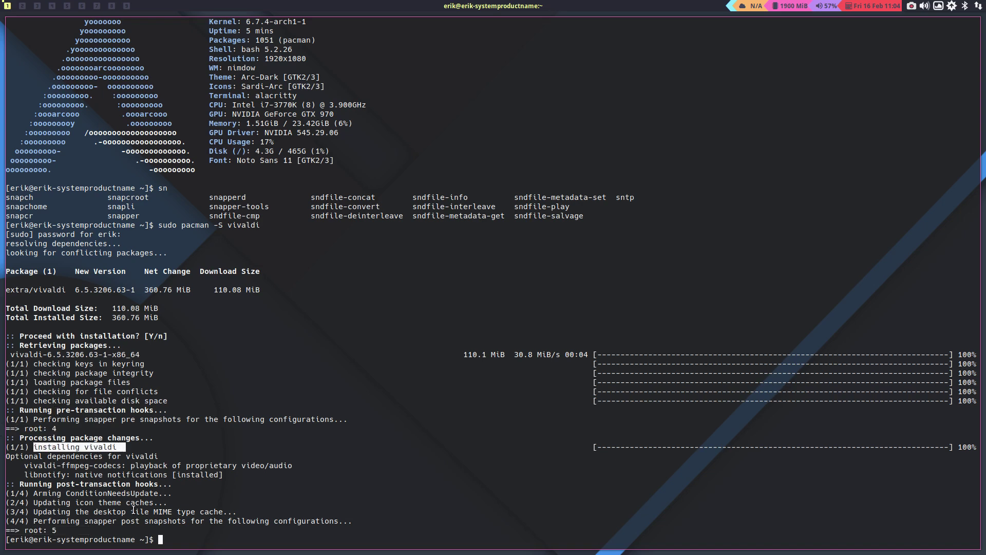
left_click_drag(66, 531, 4, 524)
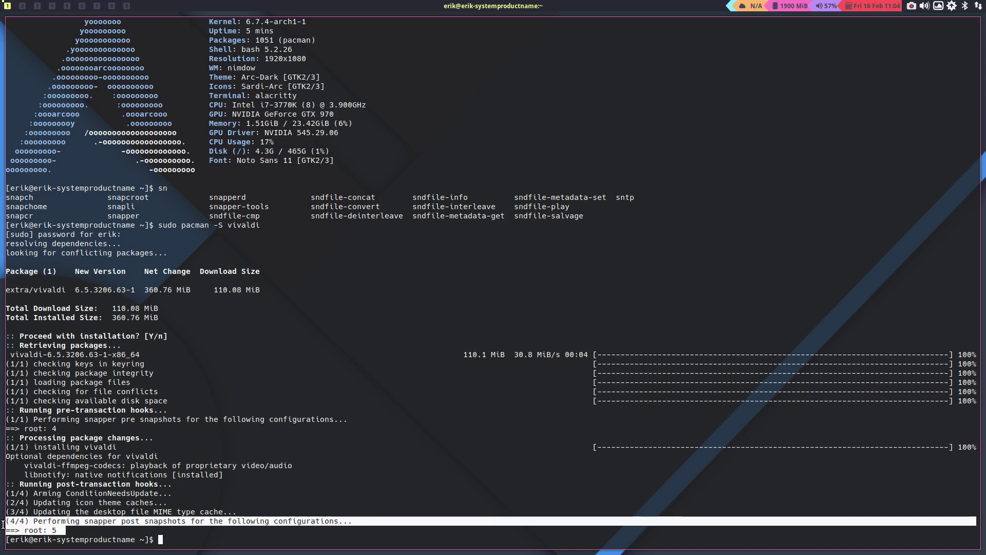
left_click(169, 520)
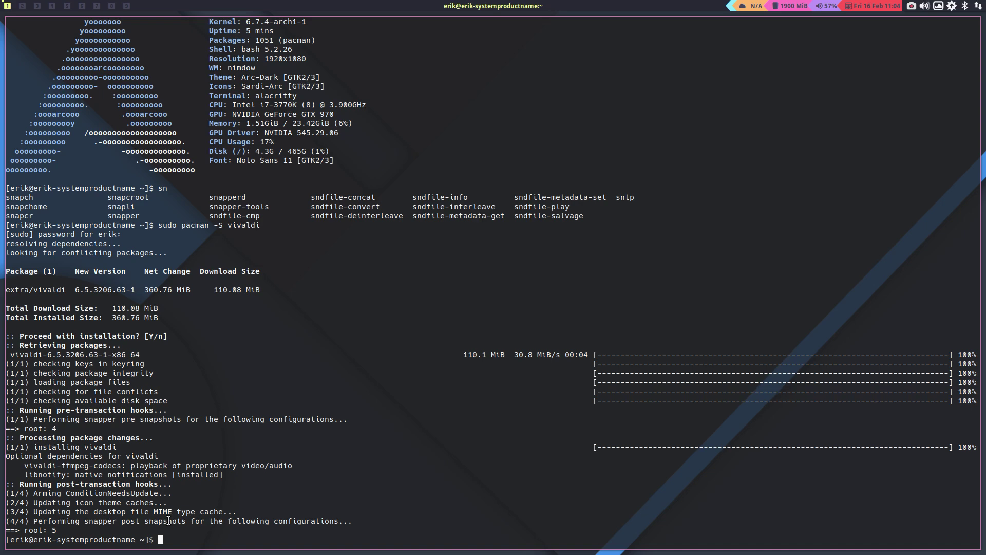
type("sudo pacman ")
type("-S g")
type("hrom")
type("ium")
- Install Chromium, highlight its Snapper snapshot lines root 6 and root 7, and close the terminal
key("Return")
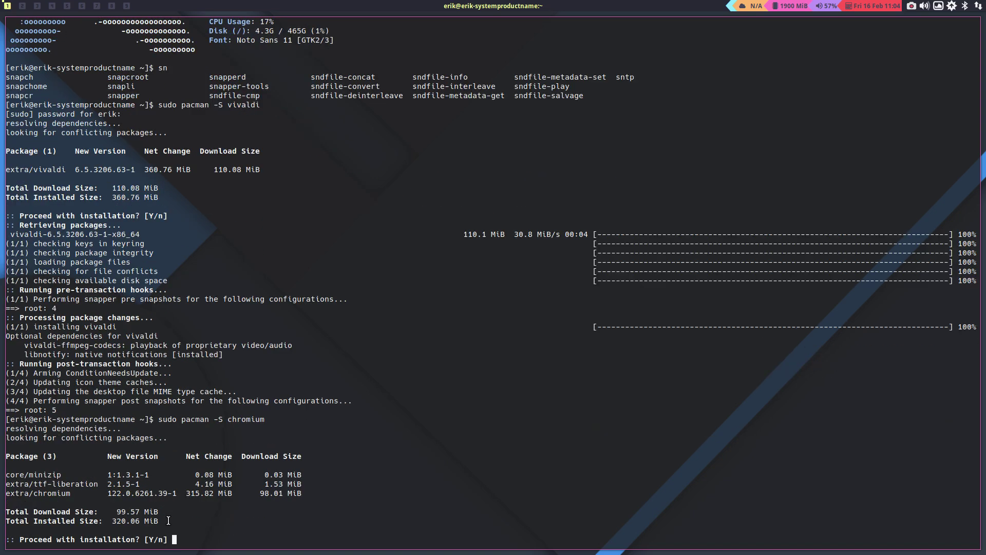
key("Return")
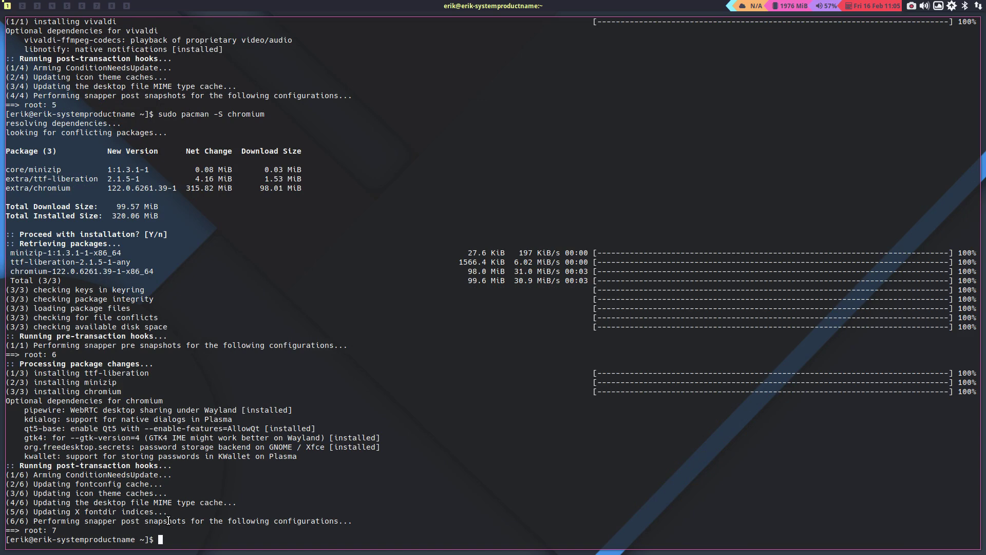
left_click_drag(65, 355, 16, 355)
left_click_drag(90, 530, 5, 530)
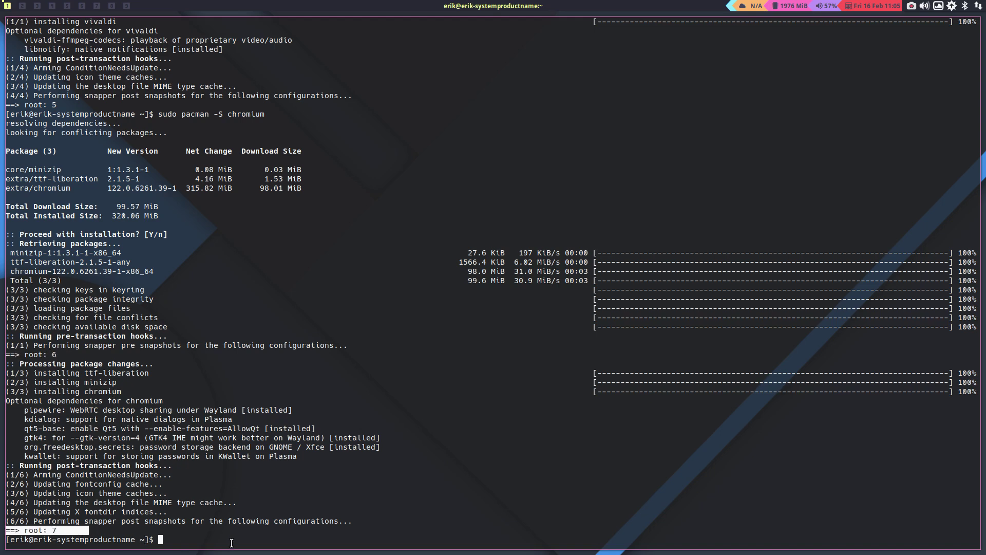
key("ctrl+d")
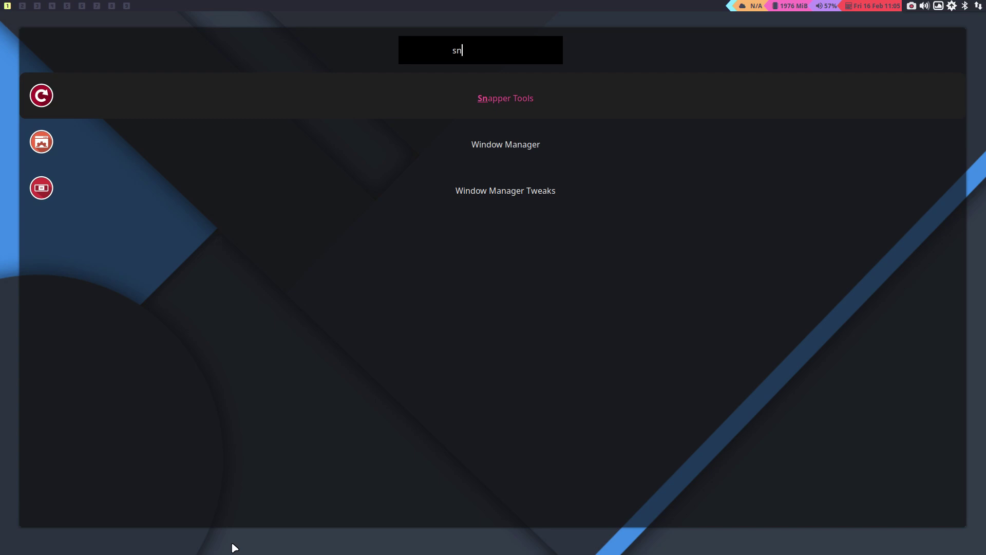
- Launch Snapper Tools, authenticate with the password, and step through snapshots 1 to 7
key("Return")
type("***")
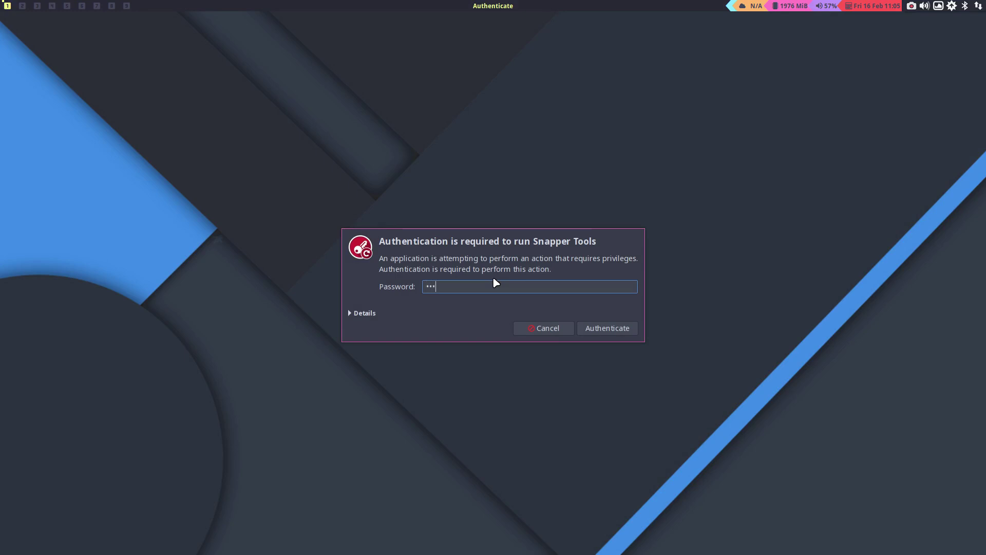
key("Return")
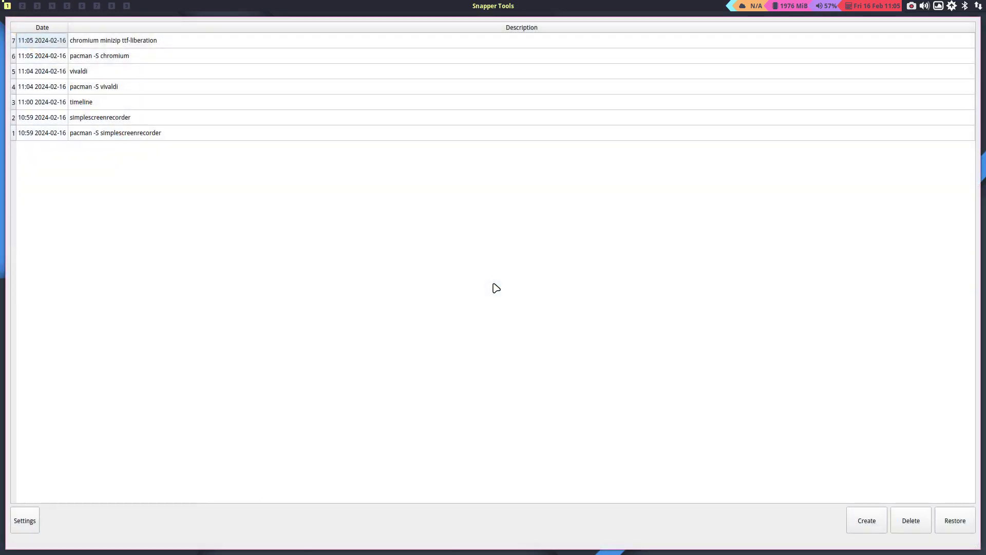
left_click(133, 136)
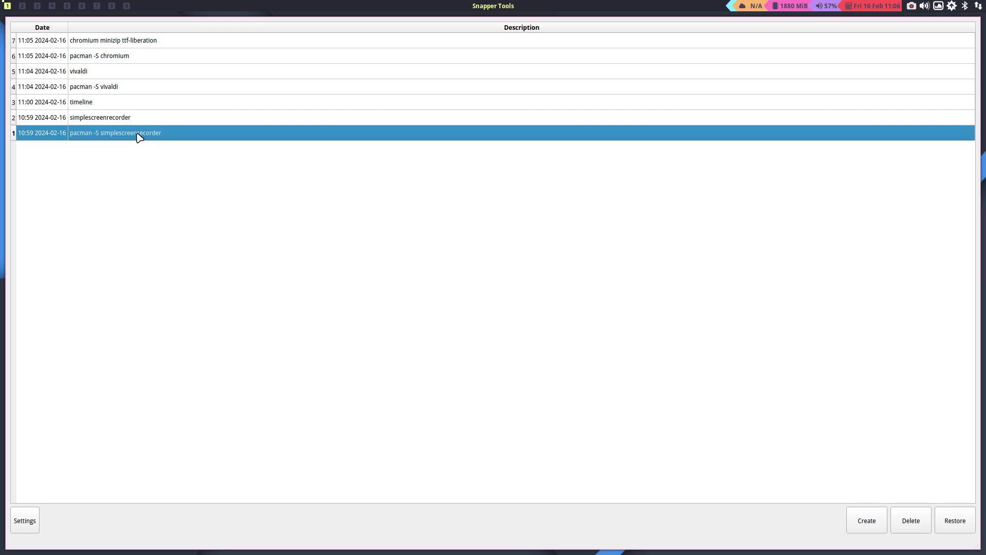
left_click(89, 121)
left_click(89, 106)
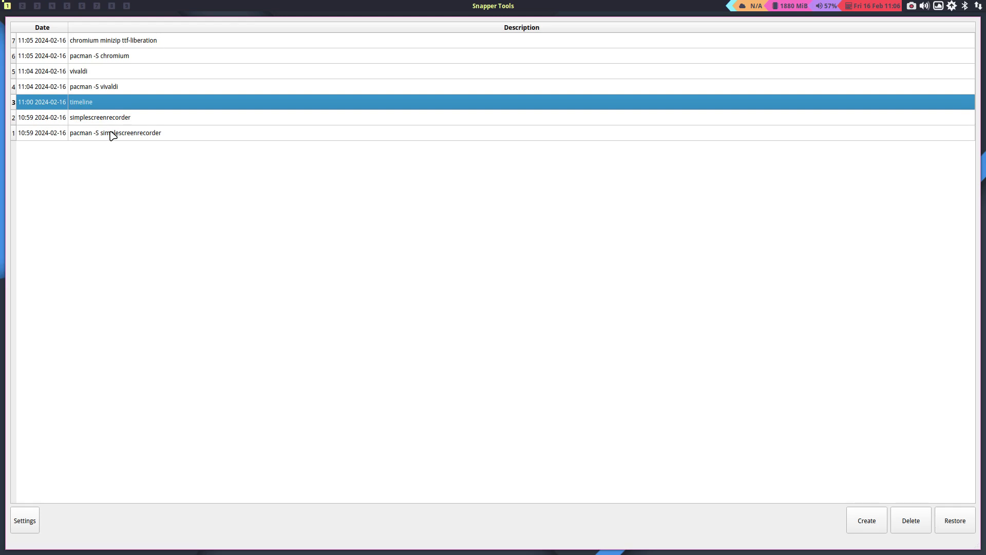
left_click(85, 90)
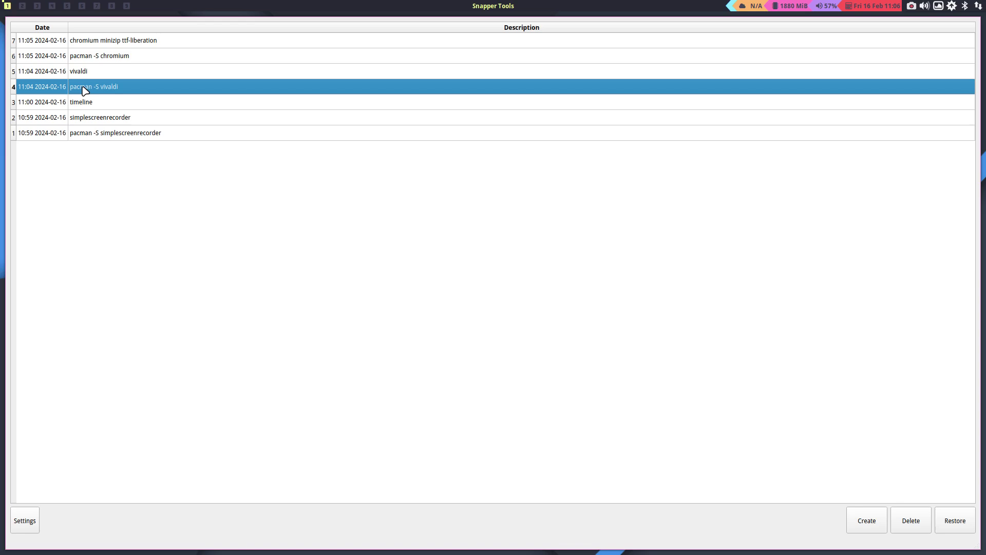
left_click(83, 74)
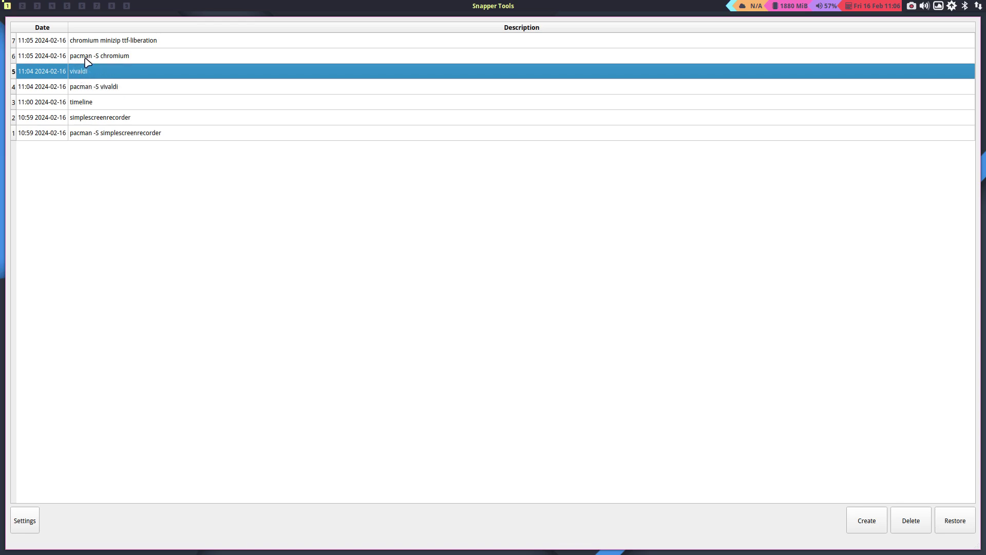
left_click(87, 60)
left_click(107, 44)
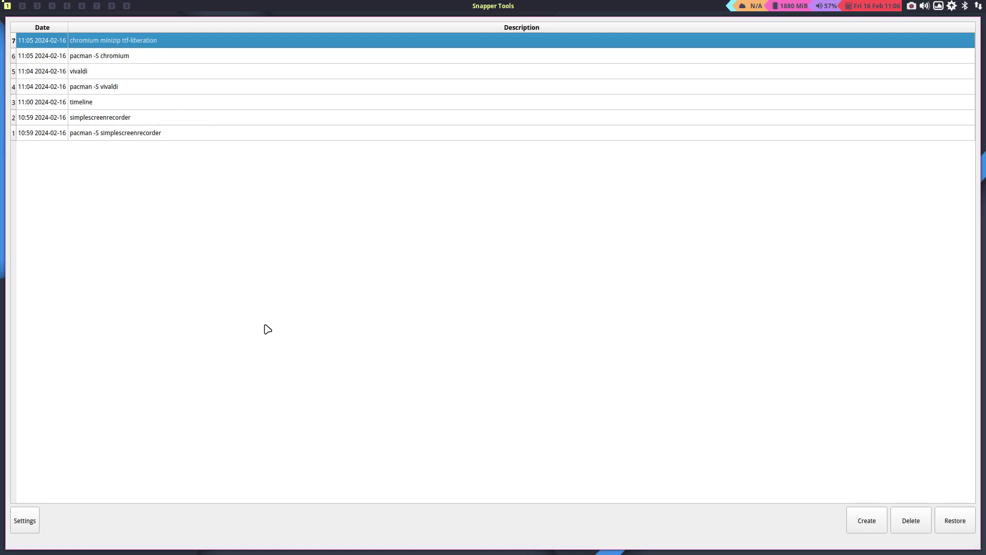
- Toggle between snapshot 6 (chromium) and snapshot 5 (vivaldi), ending on snapshot 5
left_click(106, 58)
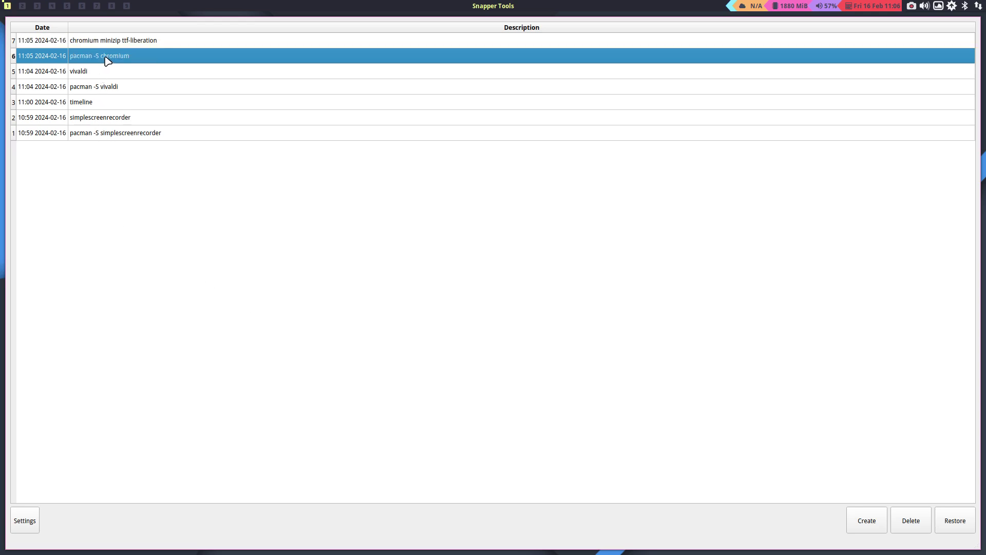
left_click(109, 73)
left_click(115, 107)
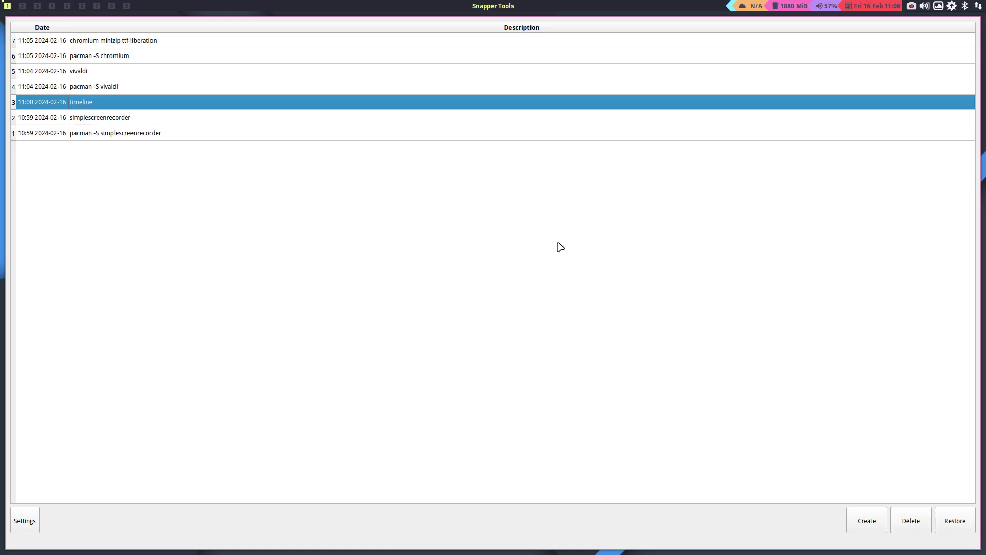
left_click(153, 62)
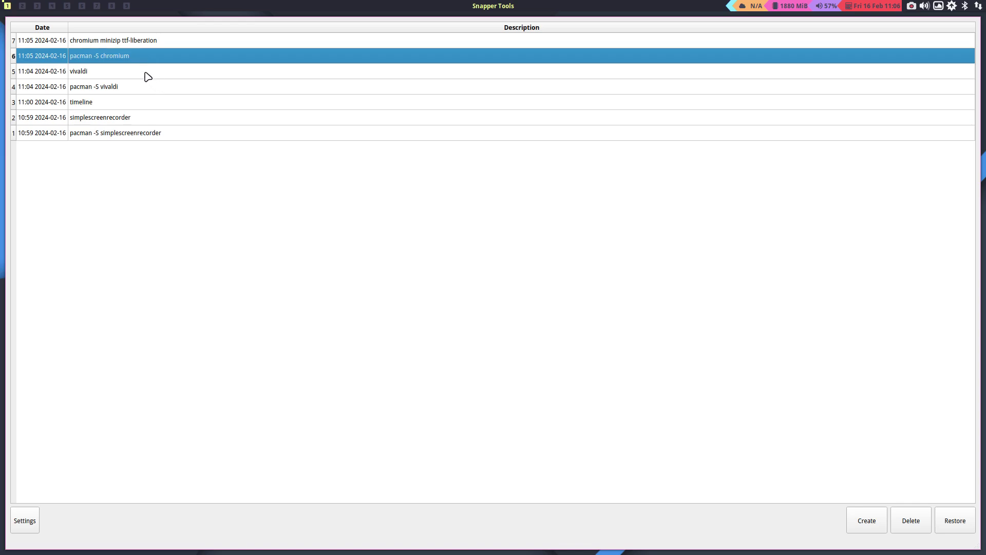
left_click(145, 74)
left_click(137, 58)
left_click(137, 76)
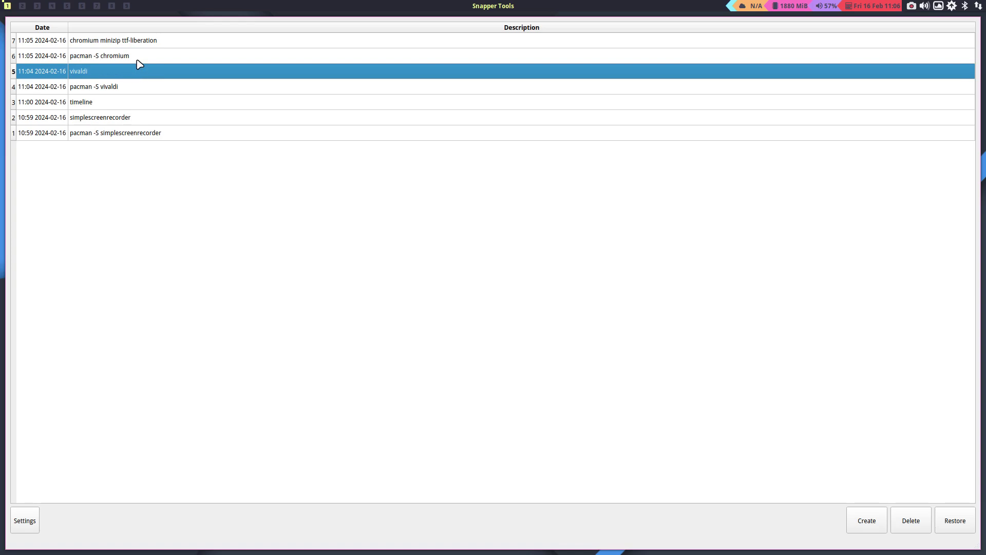
left_click(137, 61)
left_click(139, 75)
- Restore snapshot 5 (vivaldi) to @ and confirm the prompt
left_click(957, 522)
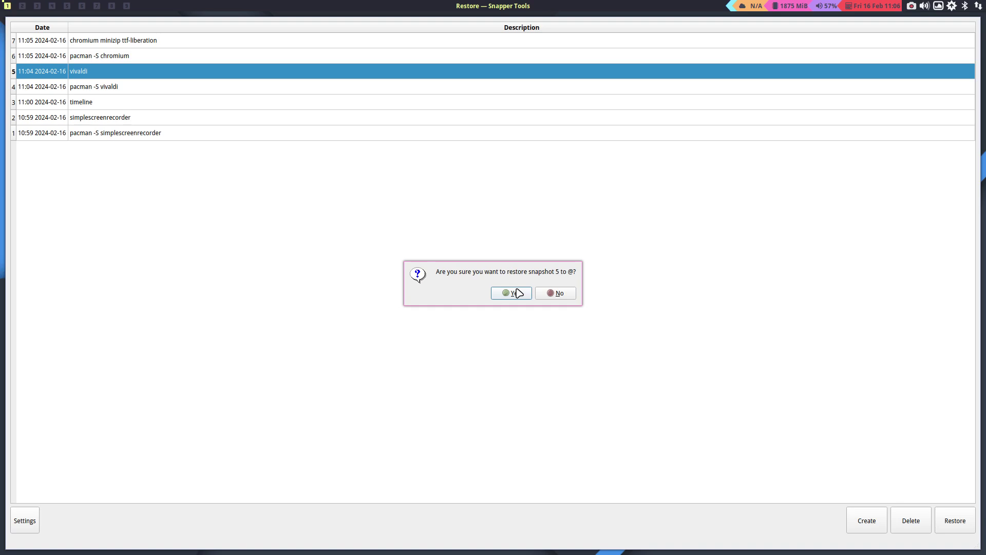
left_click(552, 293)
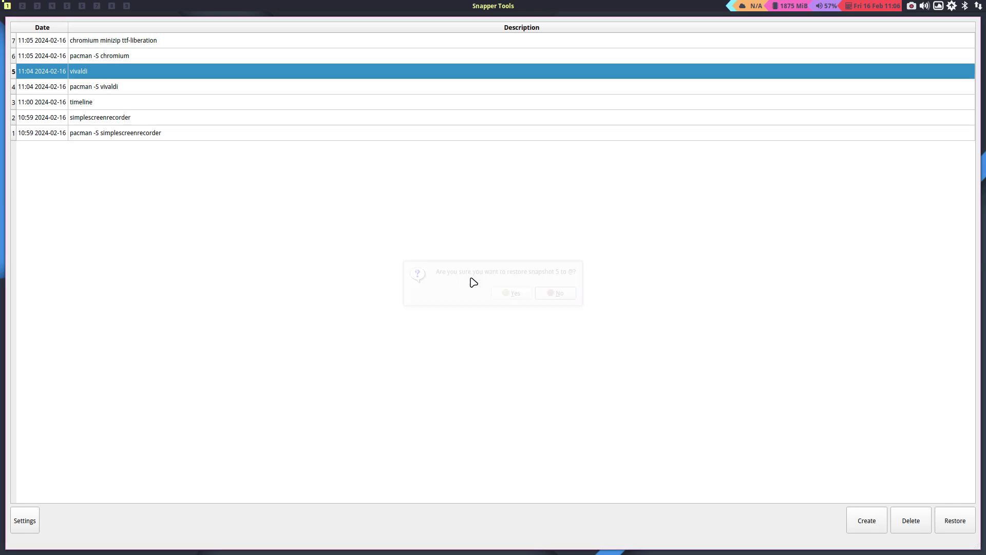
- Open a new Alacritty terminal and run nvidia-smi to show the GTX 970 status, driver 545.29.06
key("super+Return")
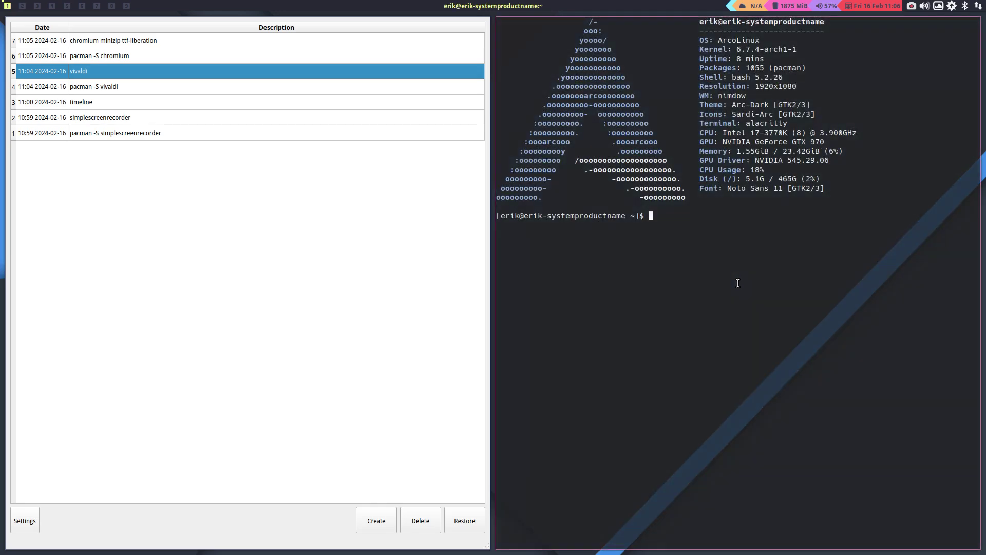
type("nvidia-smi")
key("Return")
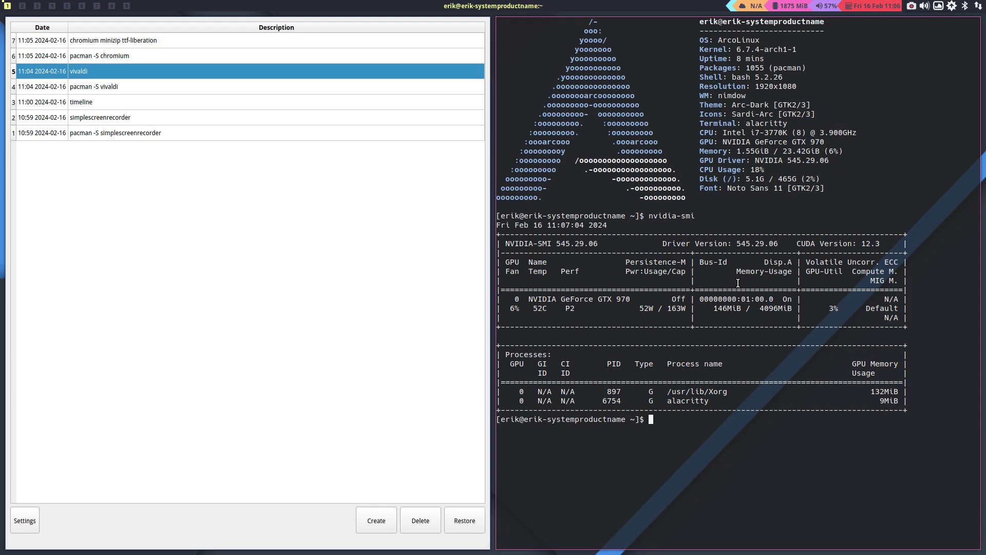